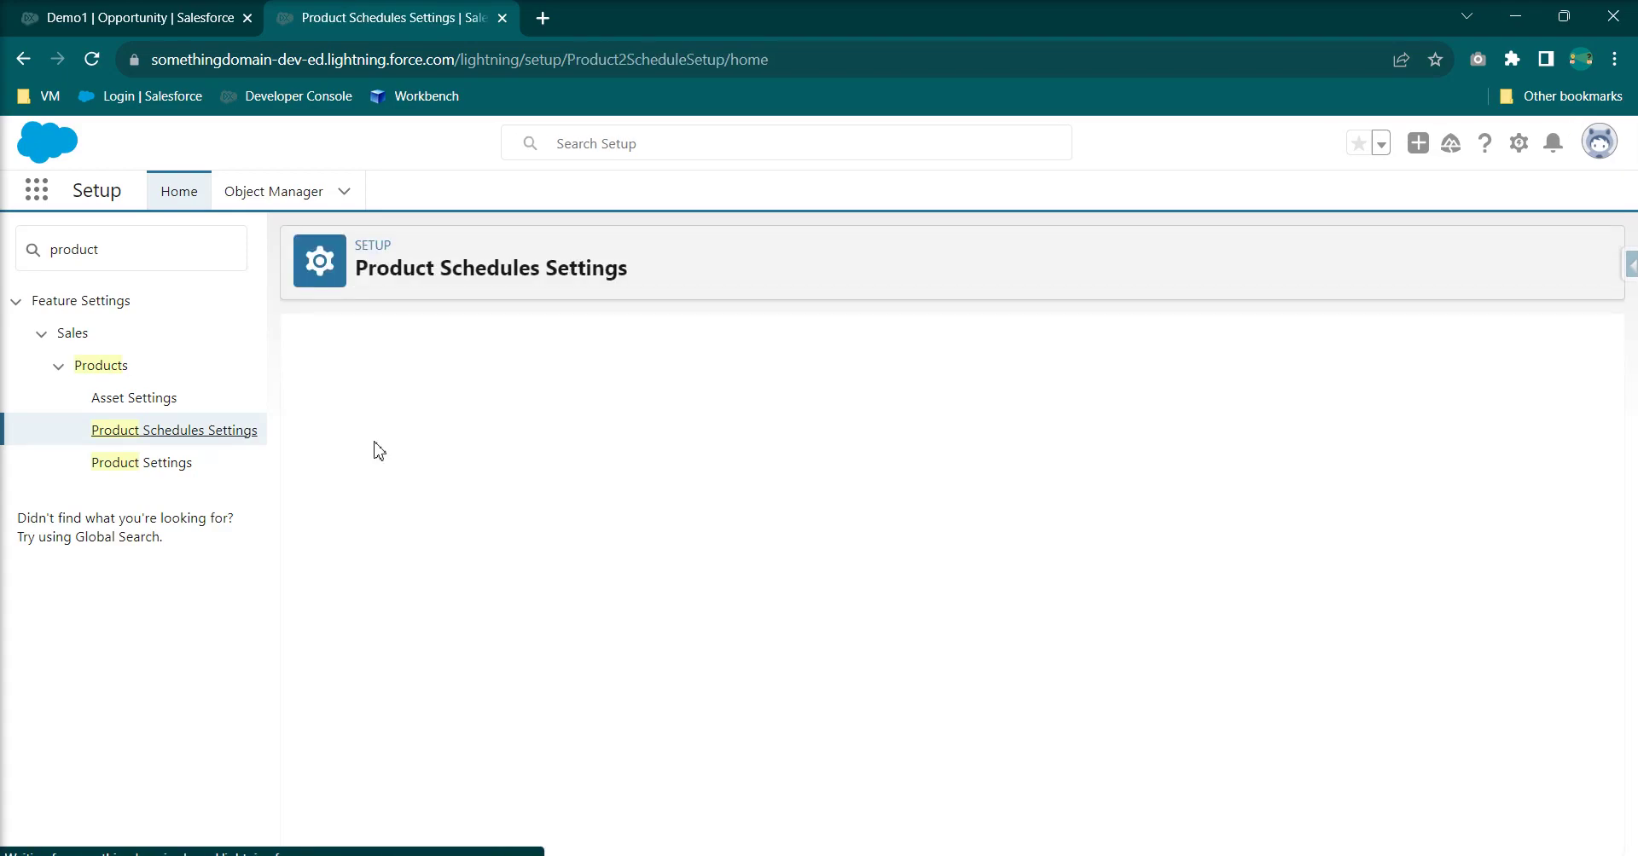
Enable quantity scheduling and revenue scheduling, each for all products, and save the schedule setup.
click(317, 462)
drag(473, 463, 331, 463)
drag(293, 382, 1581, 386)
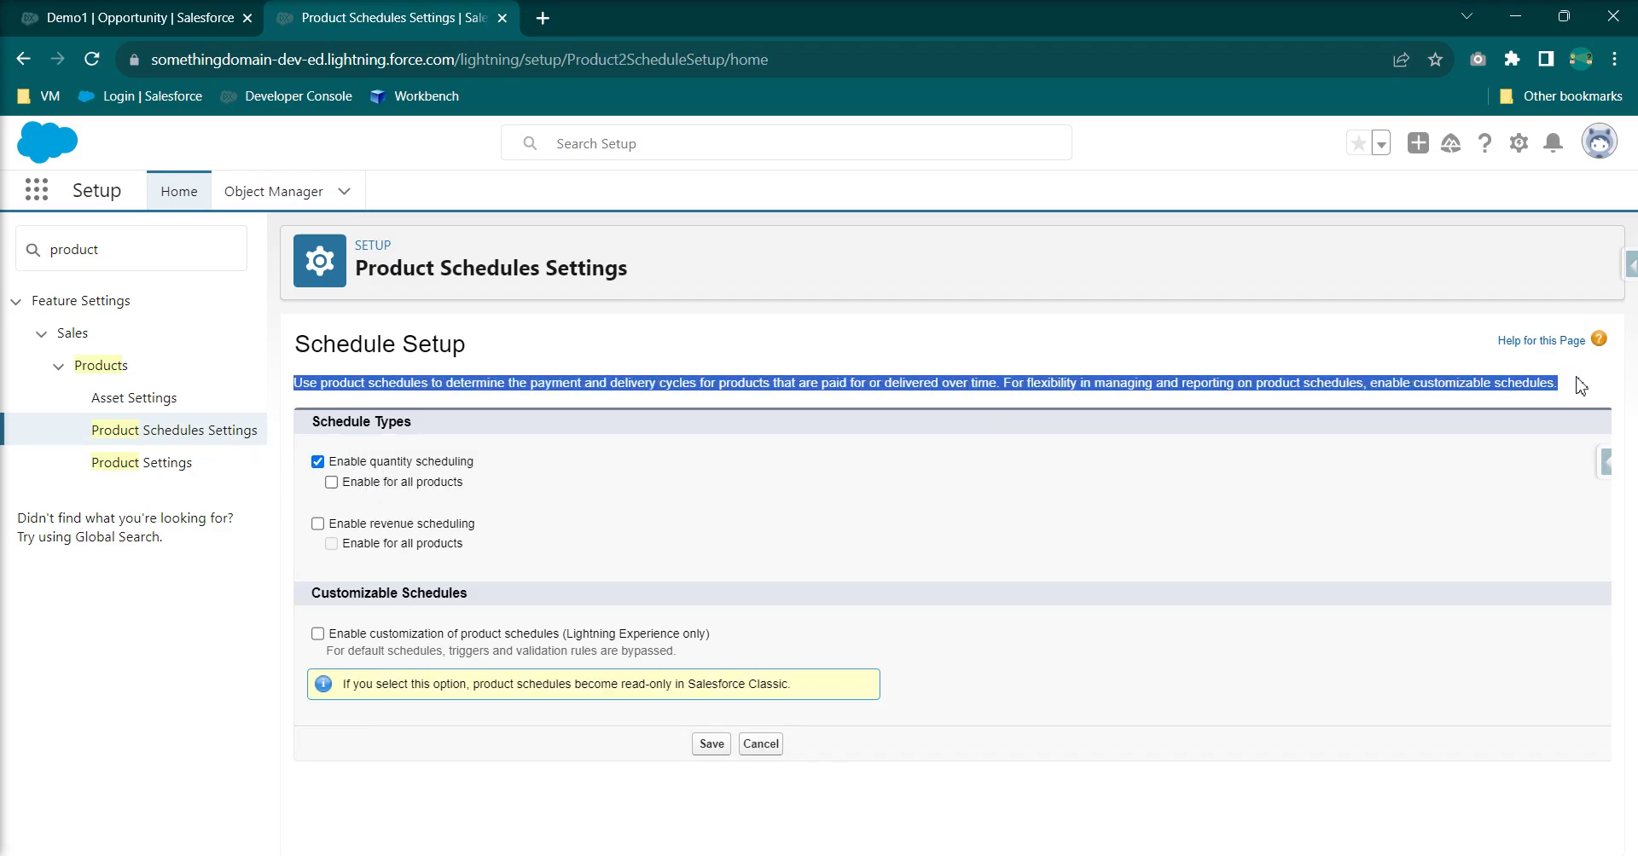
click(936, 532)
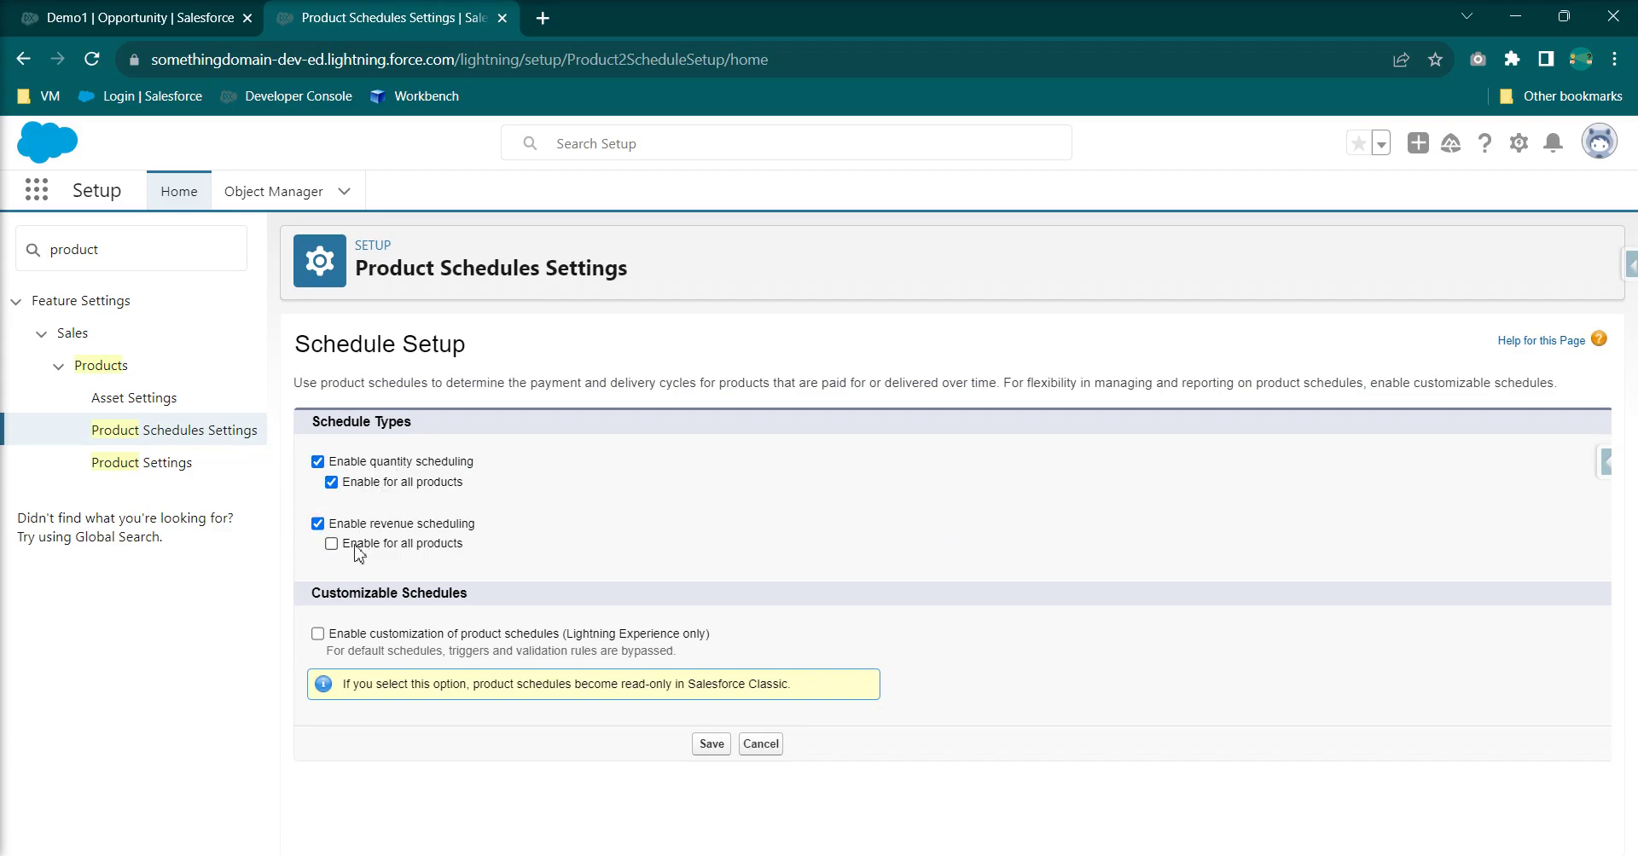
drag(361, 524, 462, 534)
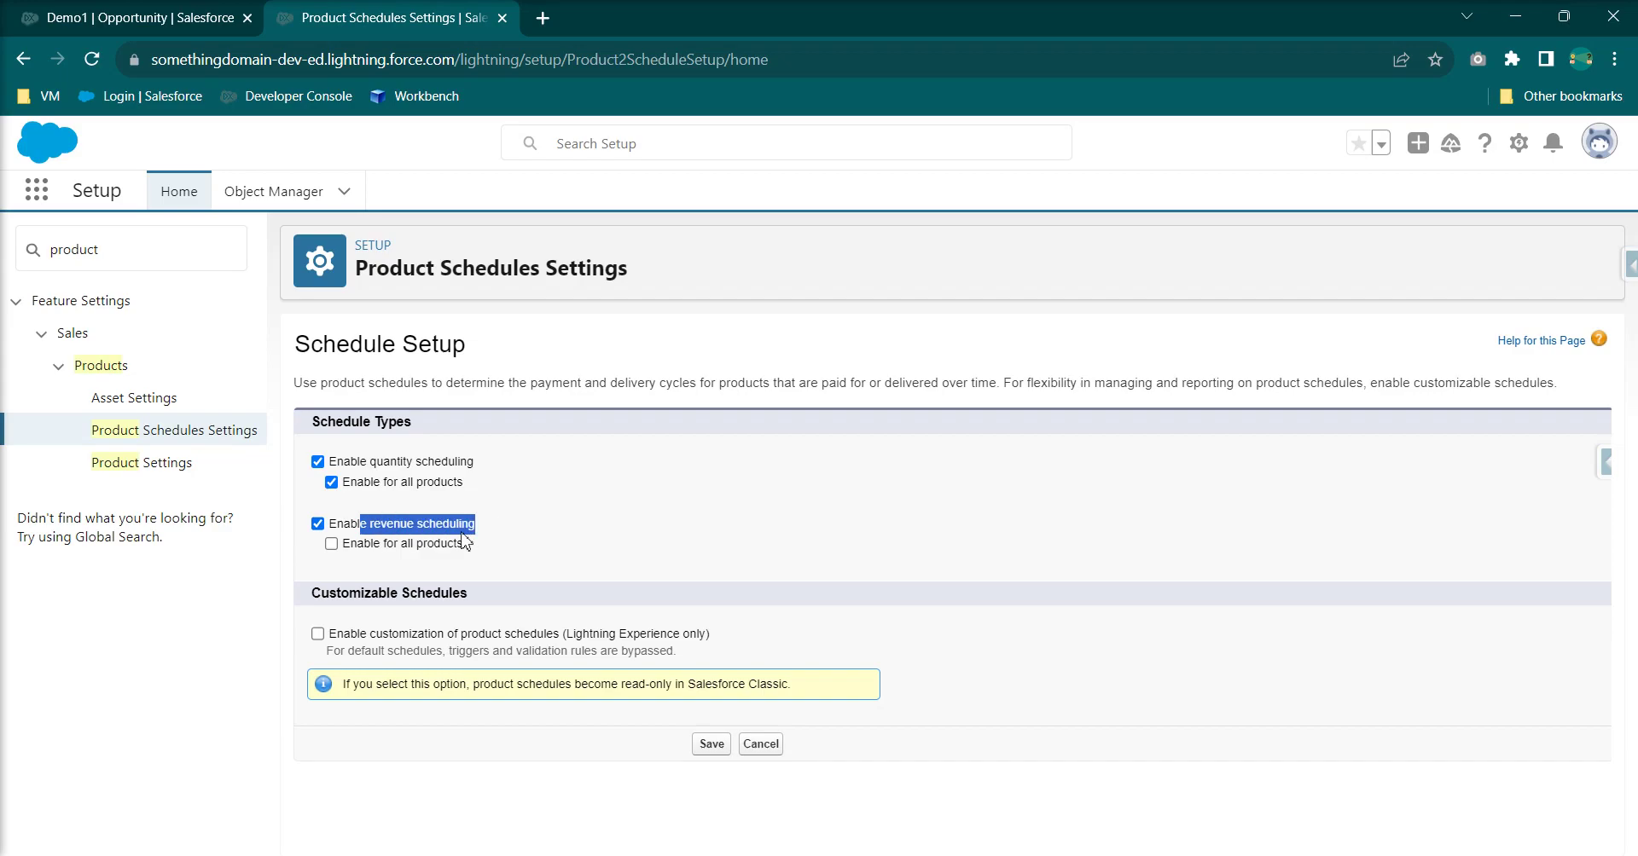
click(674, 565)
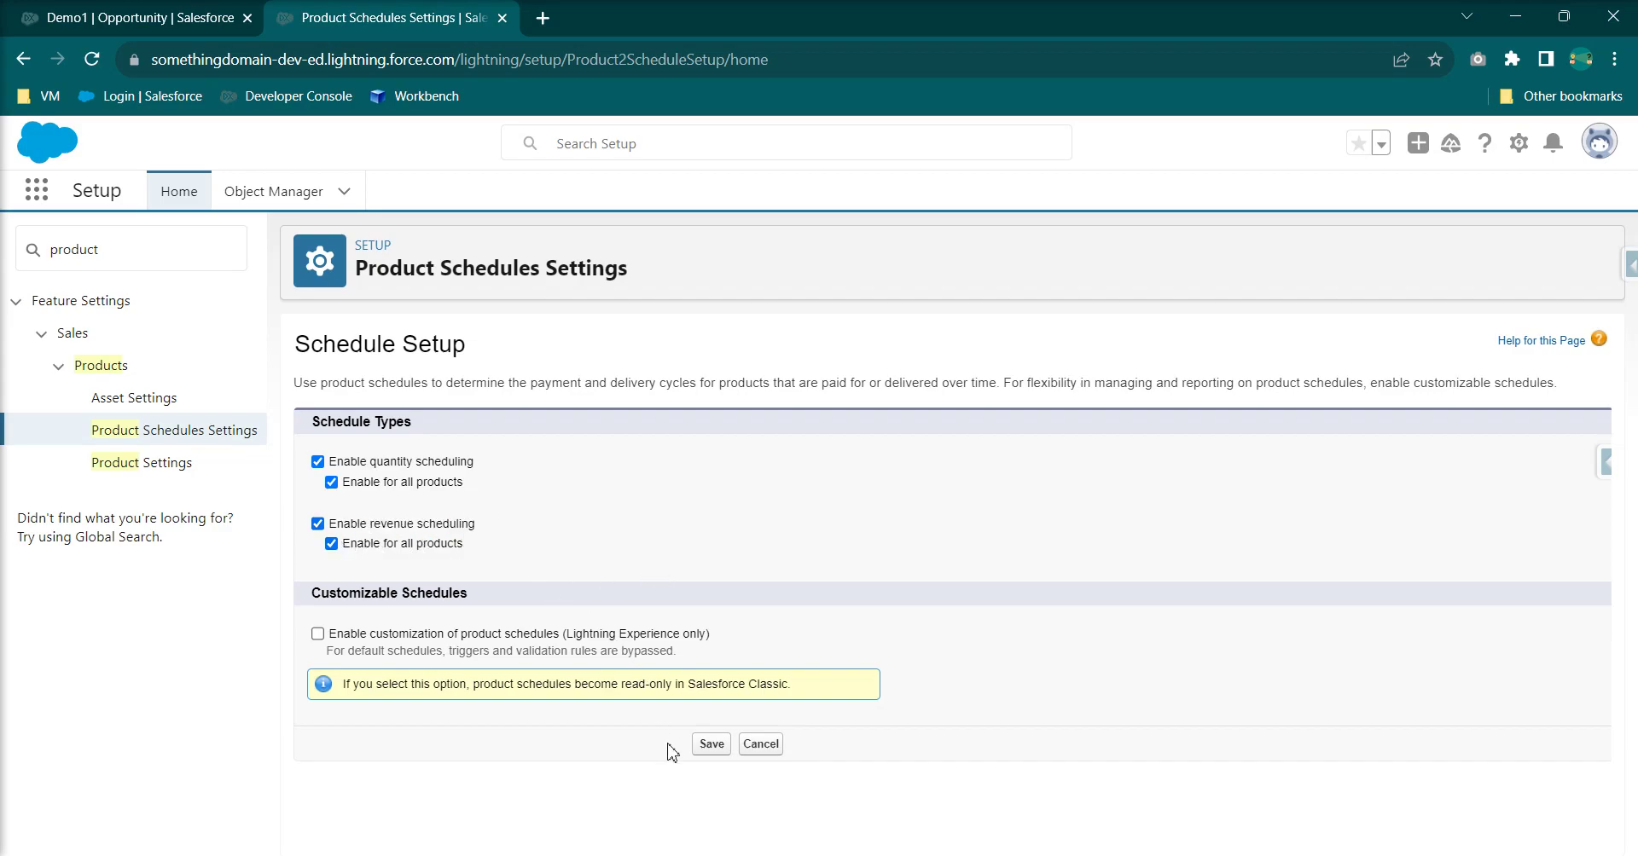
click(712, 746)
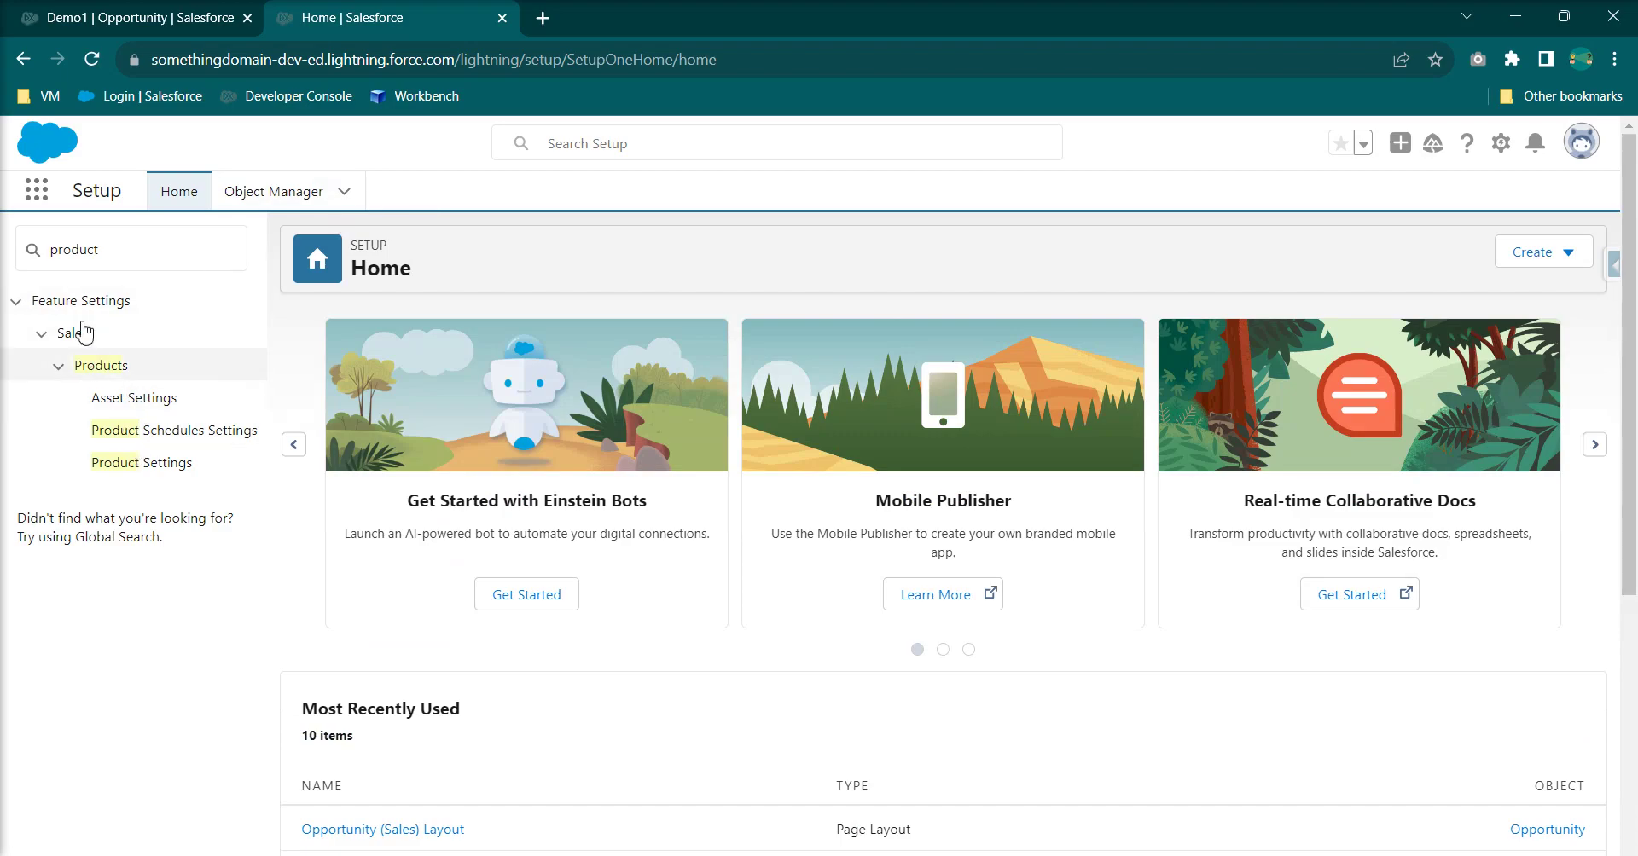
Find the Product object in Object Manager and open its Product Layout page layout for editing.
click(298, 197)
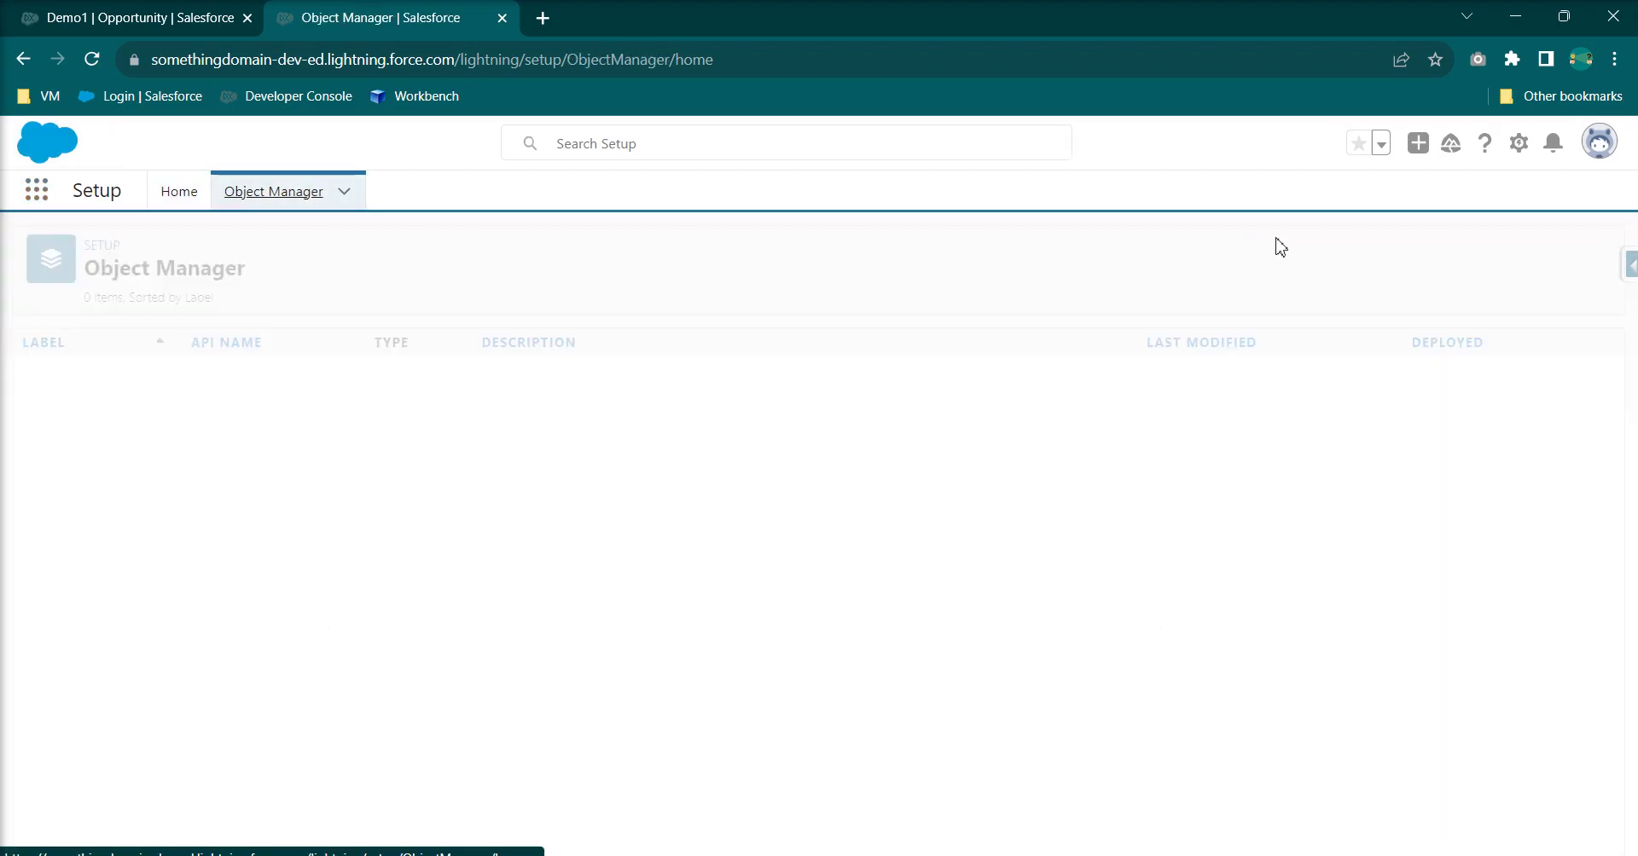
click(1287, 252)
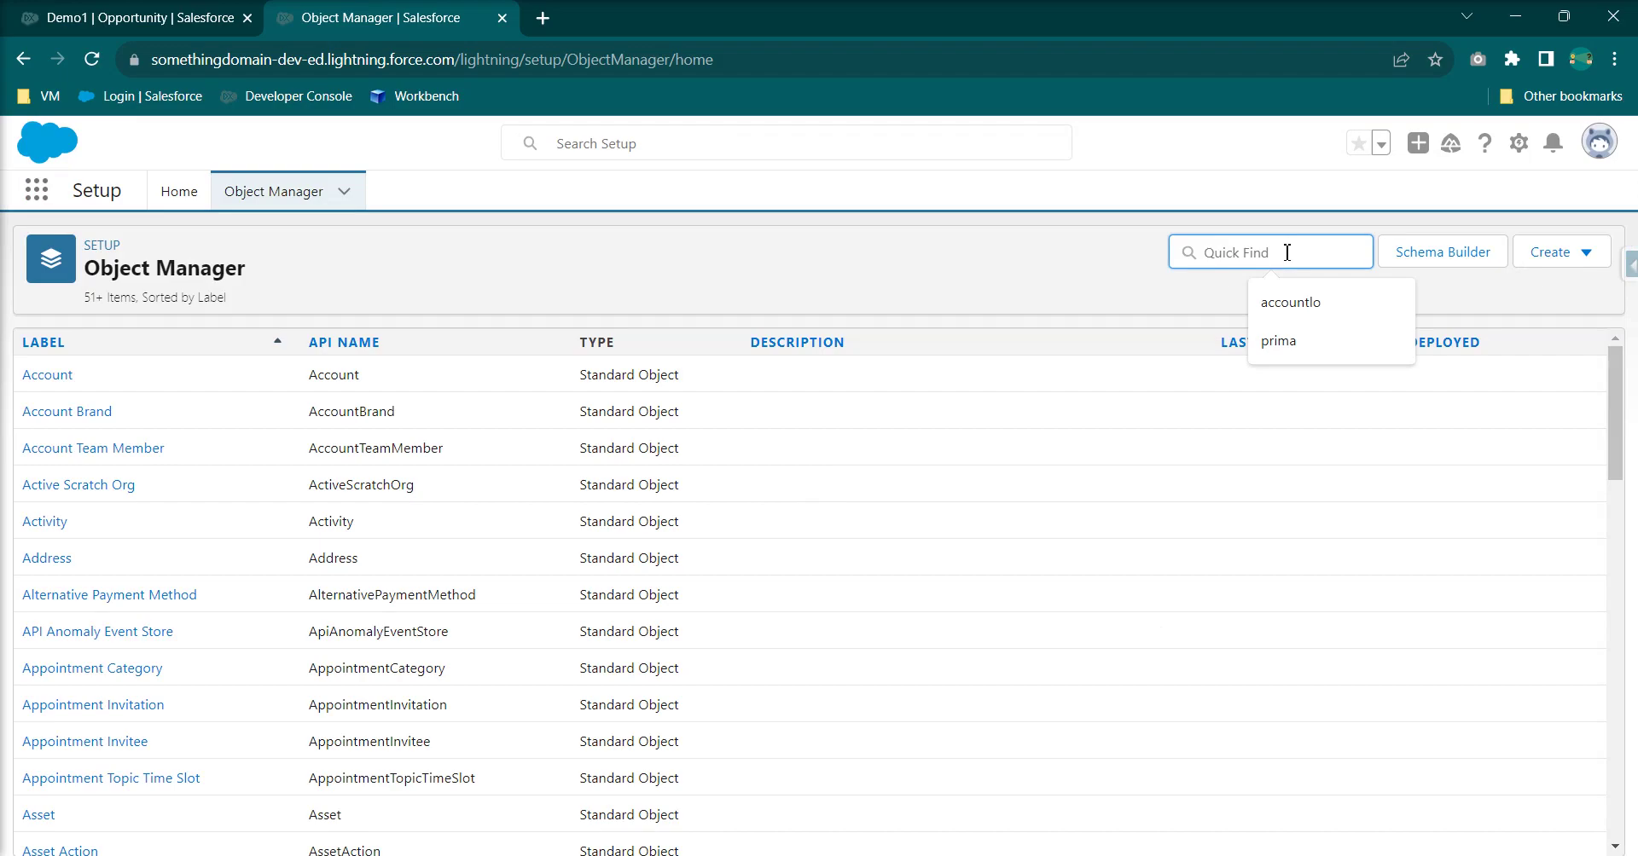
text(product)
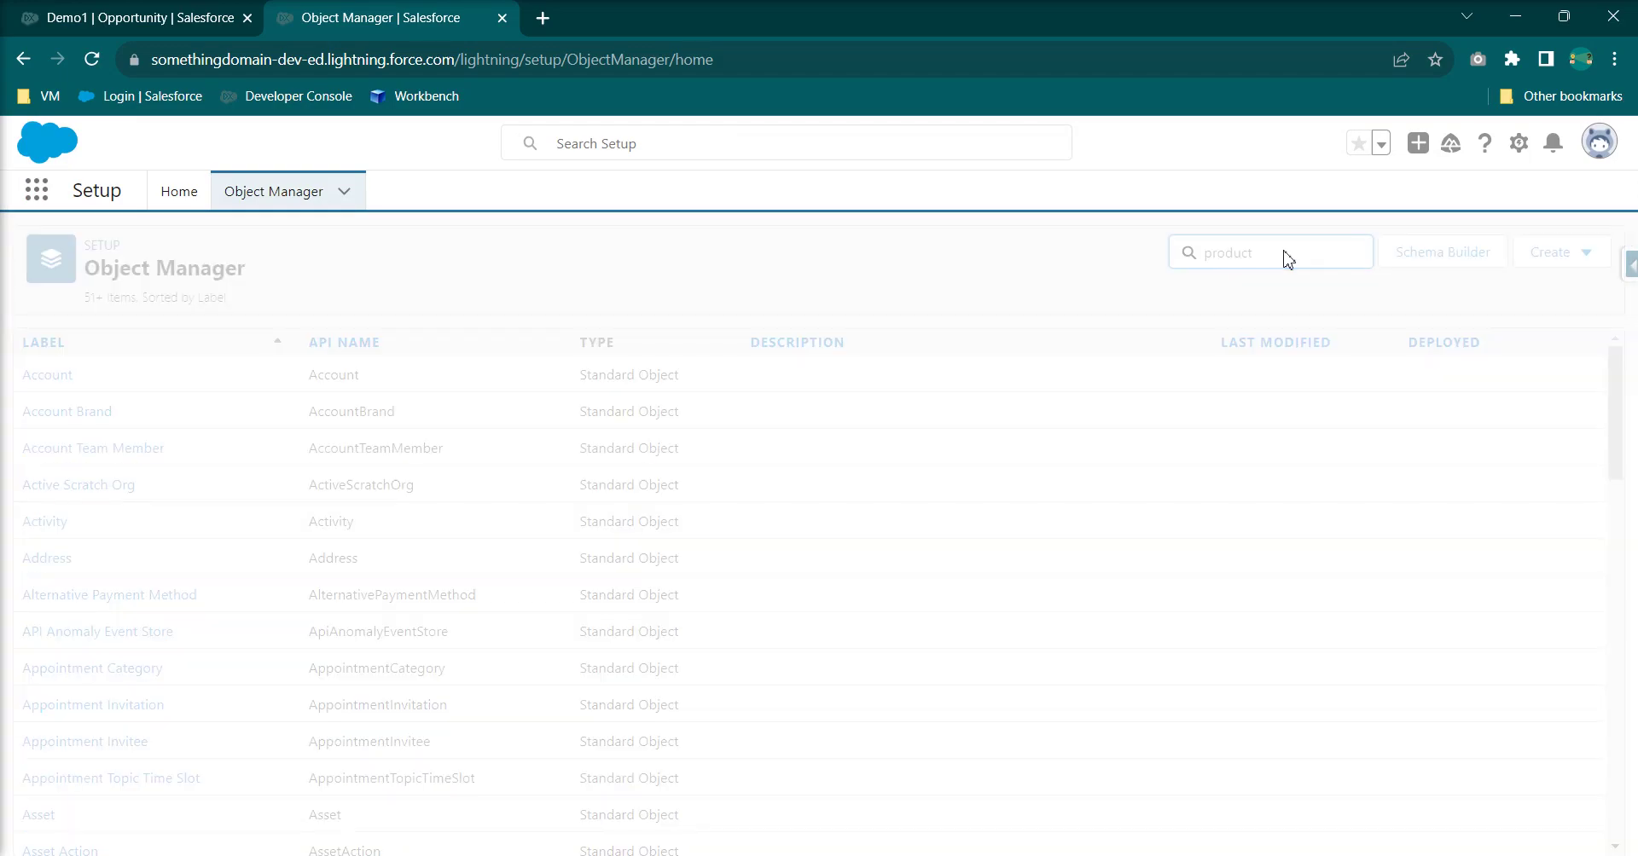
scroll(58, 756, down, 2)
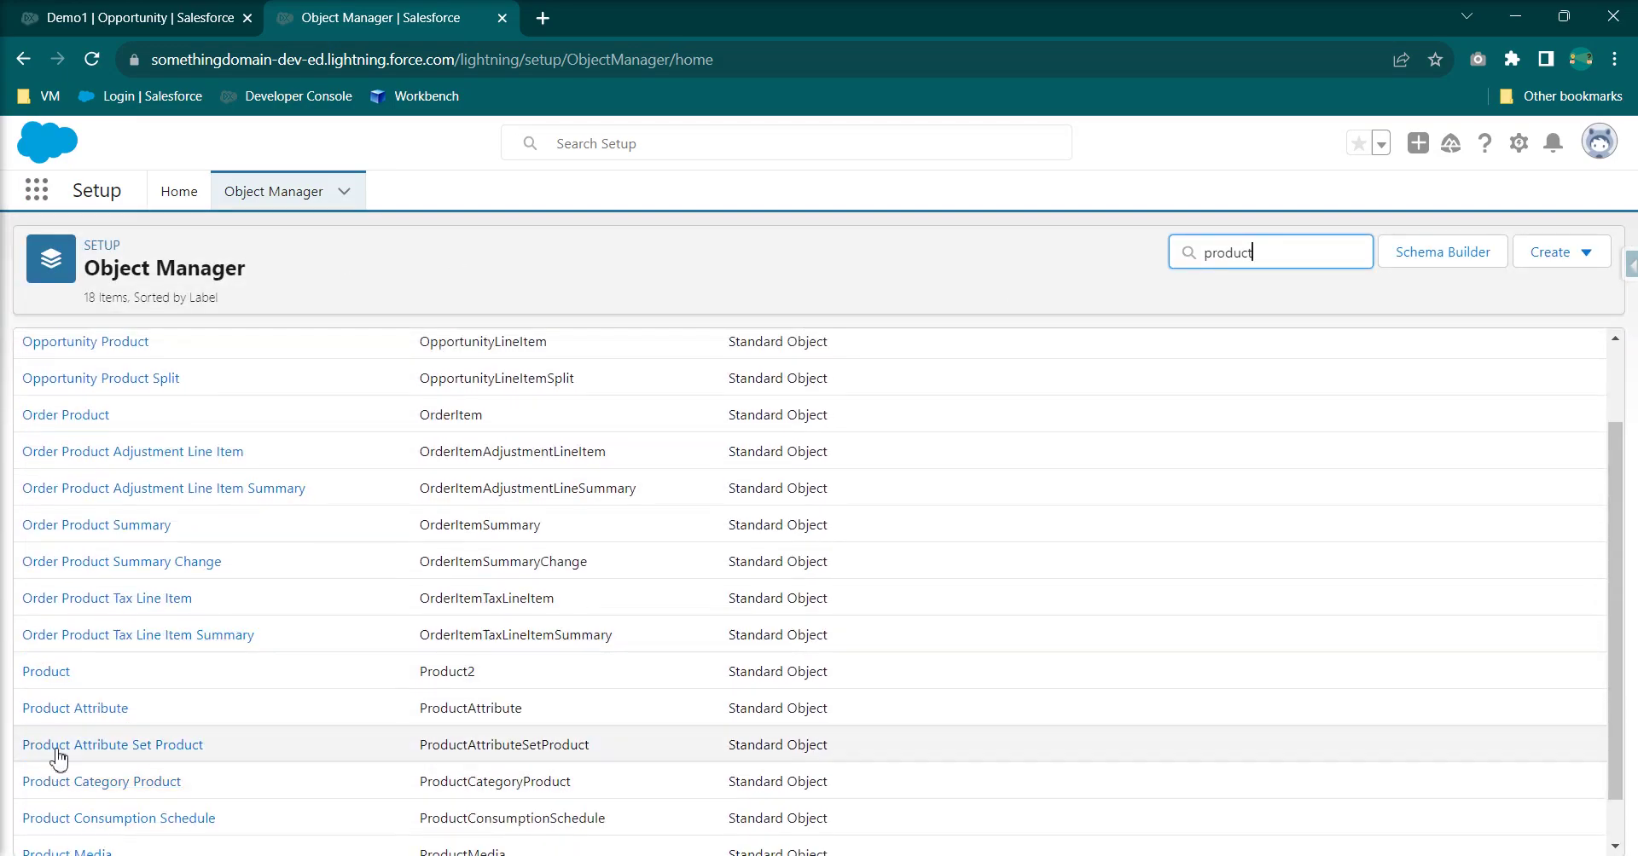
click(48, 671)
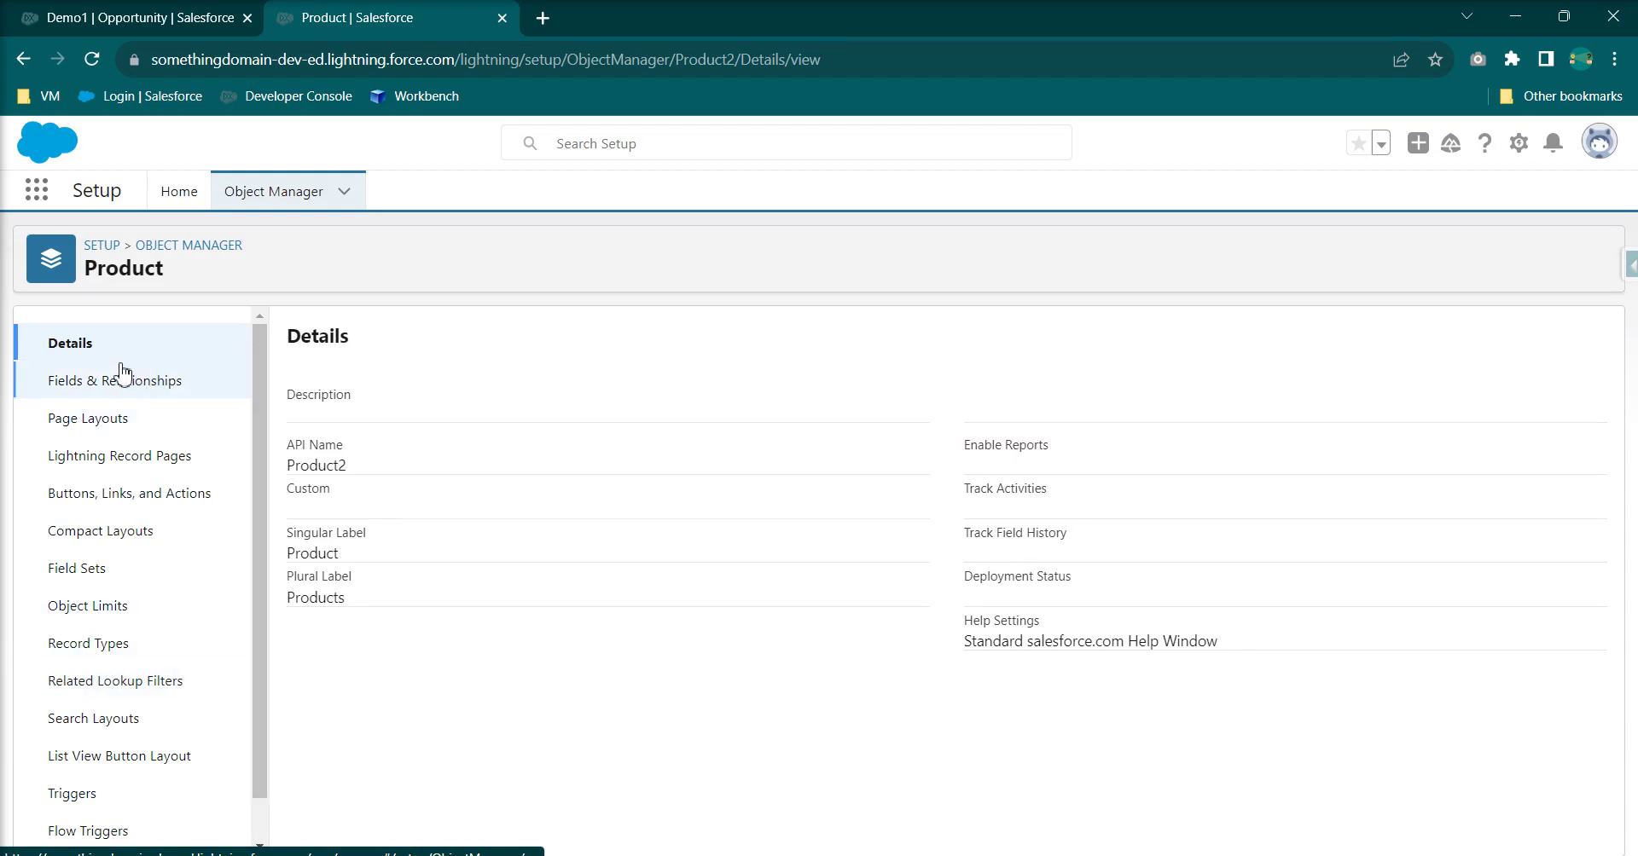
click(94, 419)
click(347, 437)
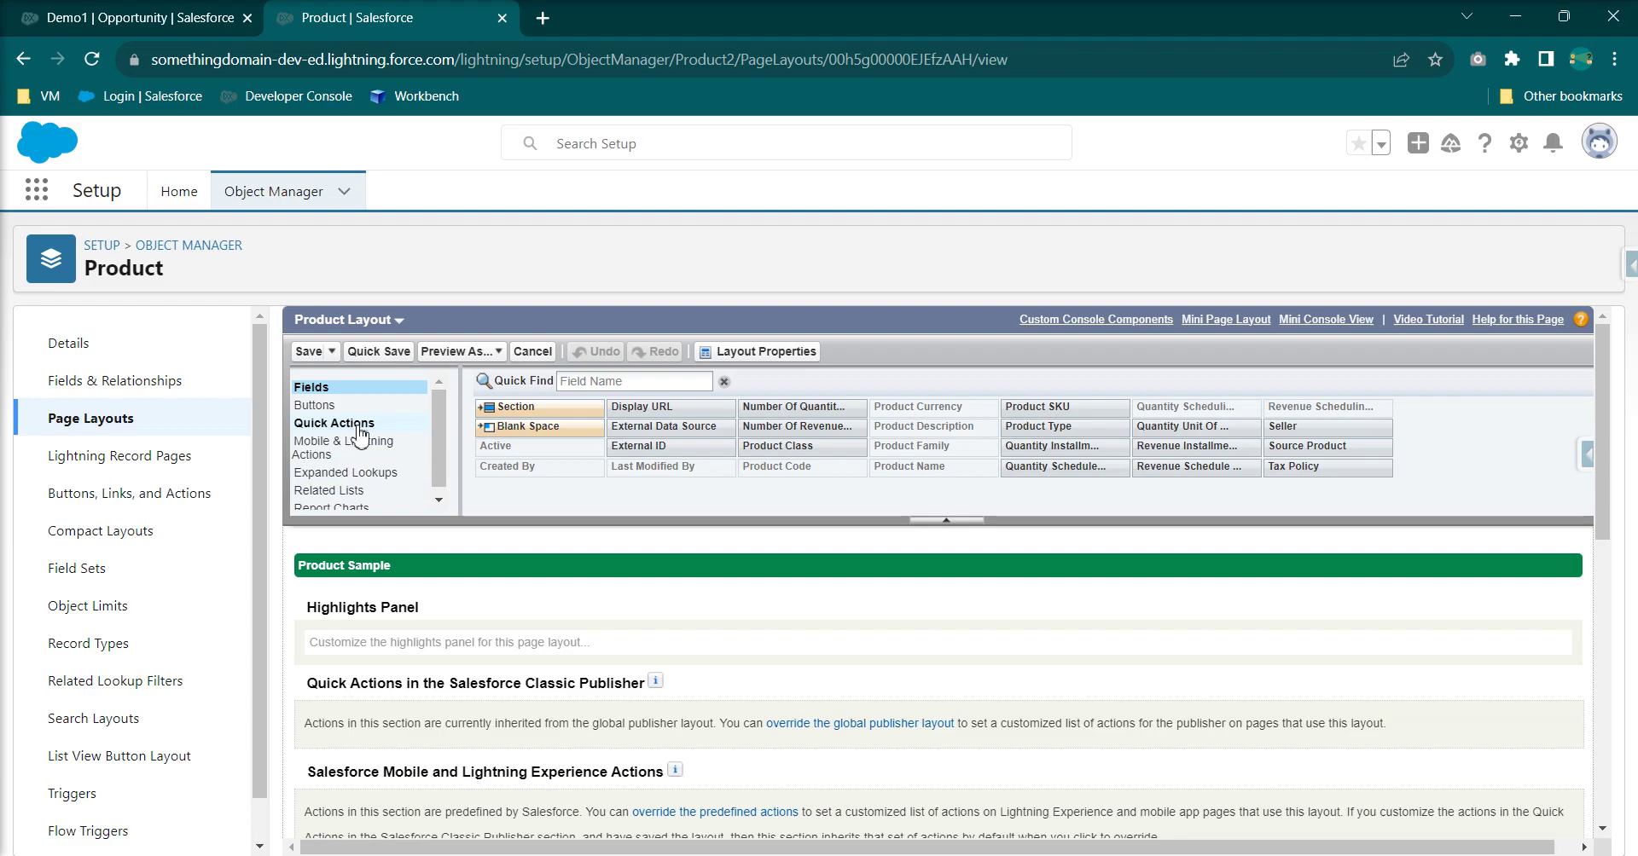
Add the Number Of Quantity Installments and Number Of Revenue Installments fields to the layout's Product Information section.
scroll(733, 587, down, 3)
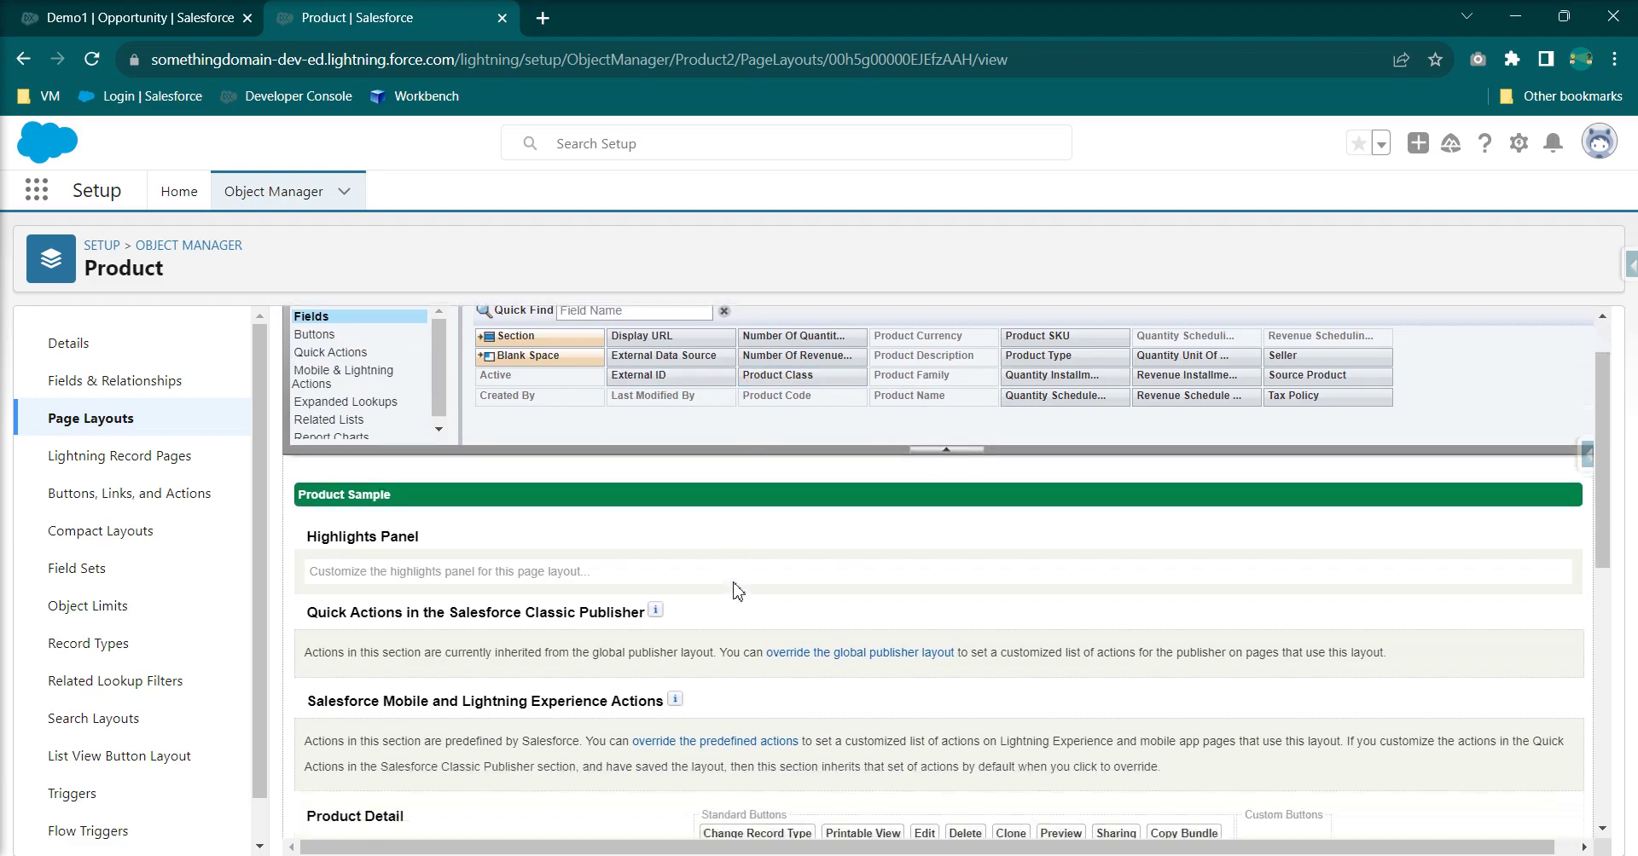
scroll(737, 589, down, 1)
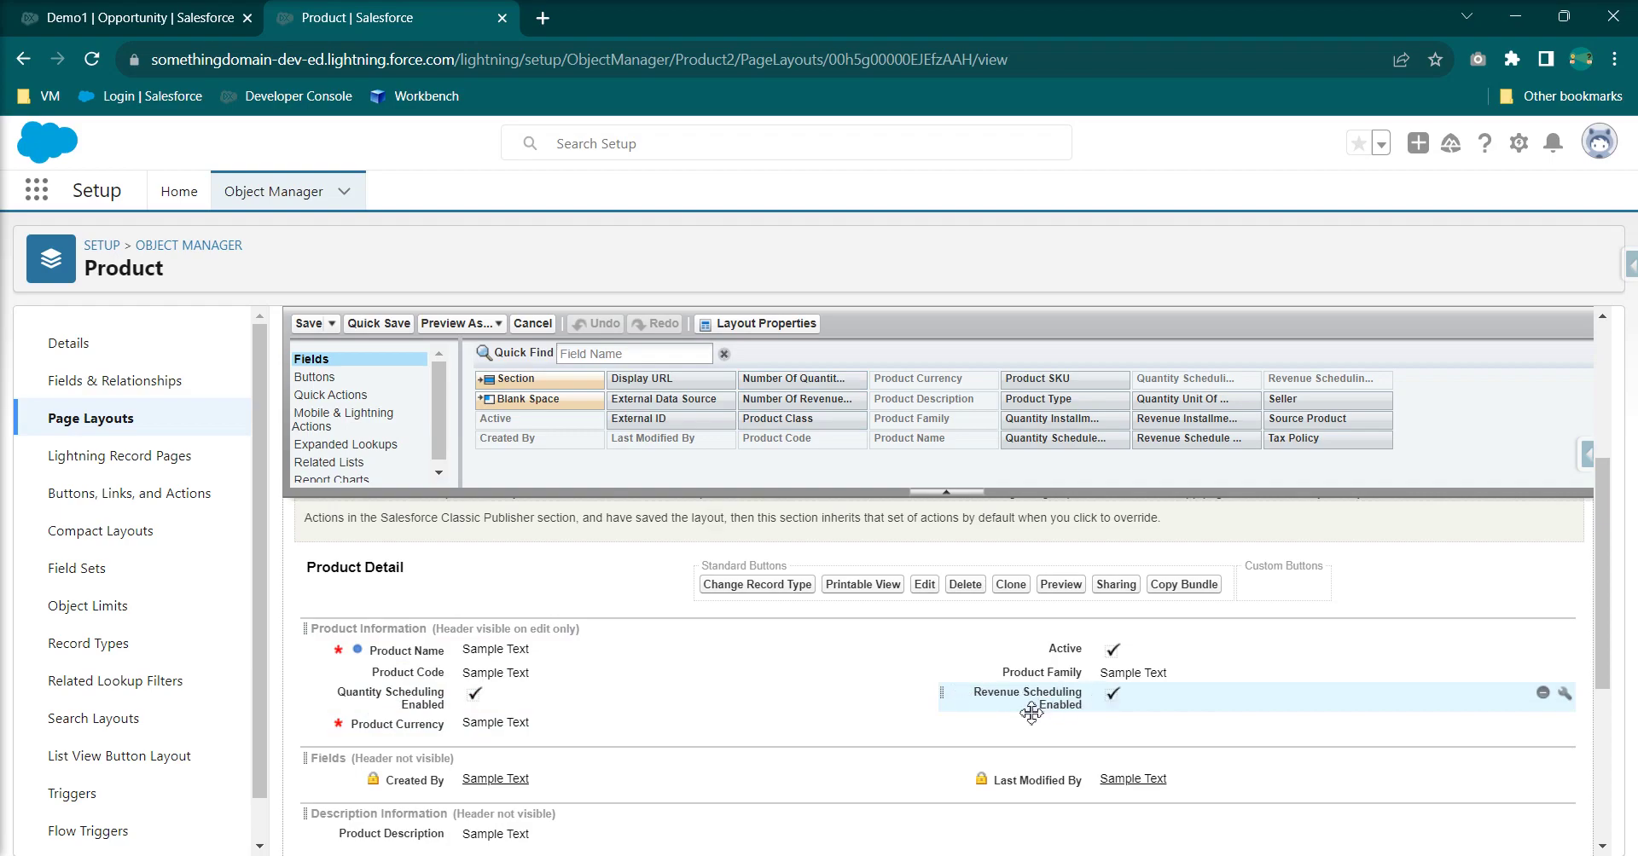
drag(1061, 715, 990, 713)
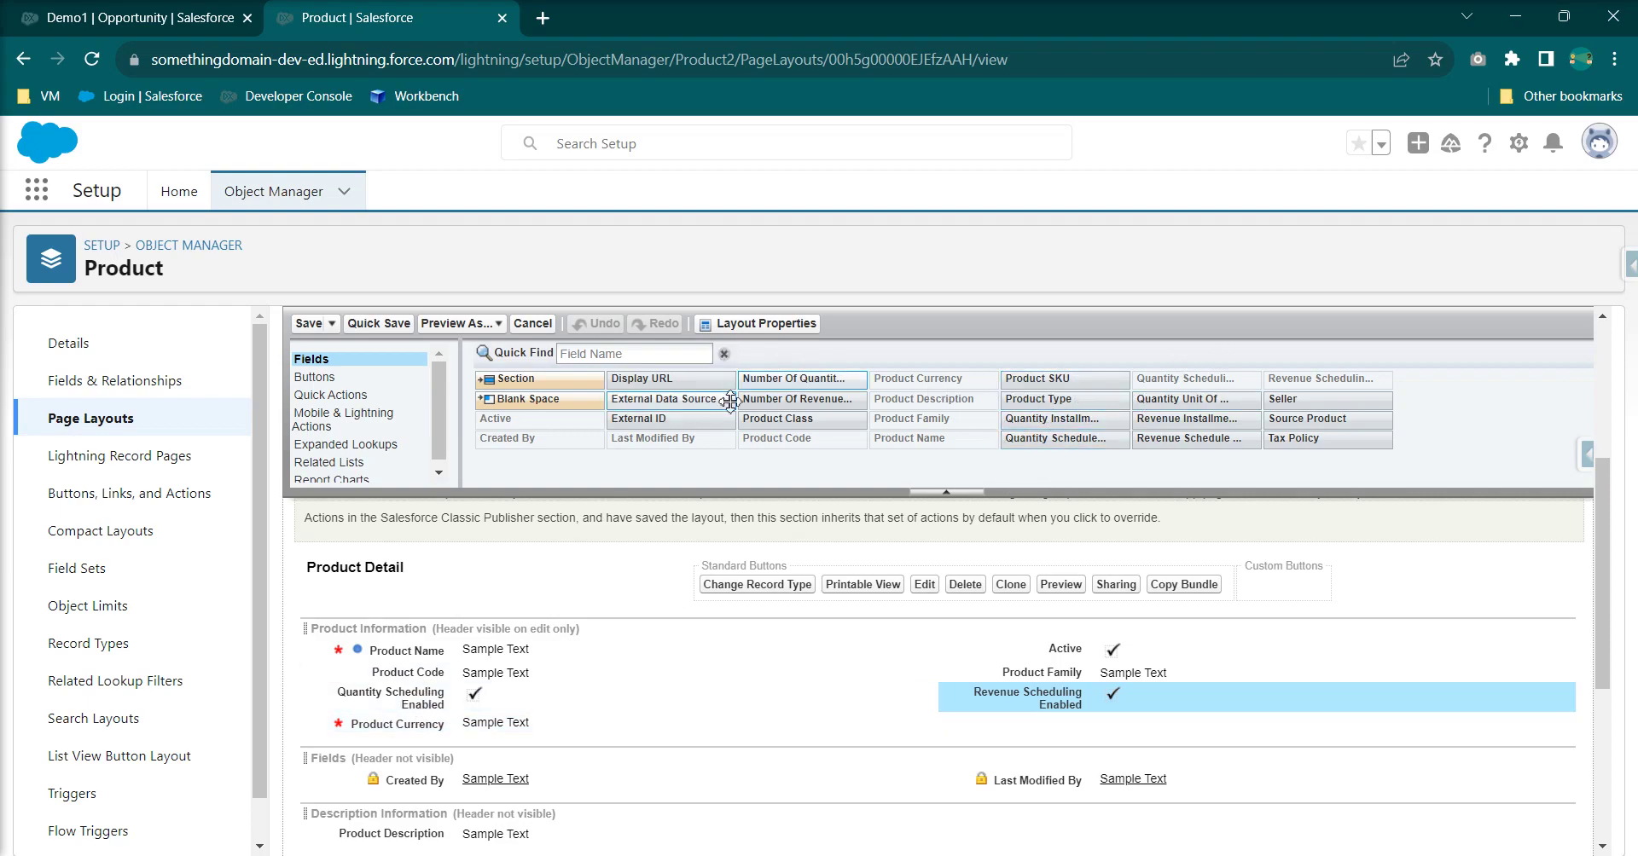
drag(788, 379, 437, 693)
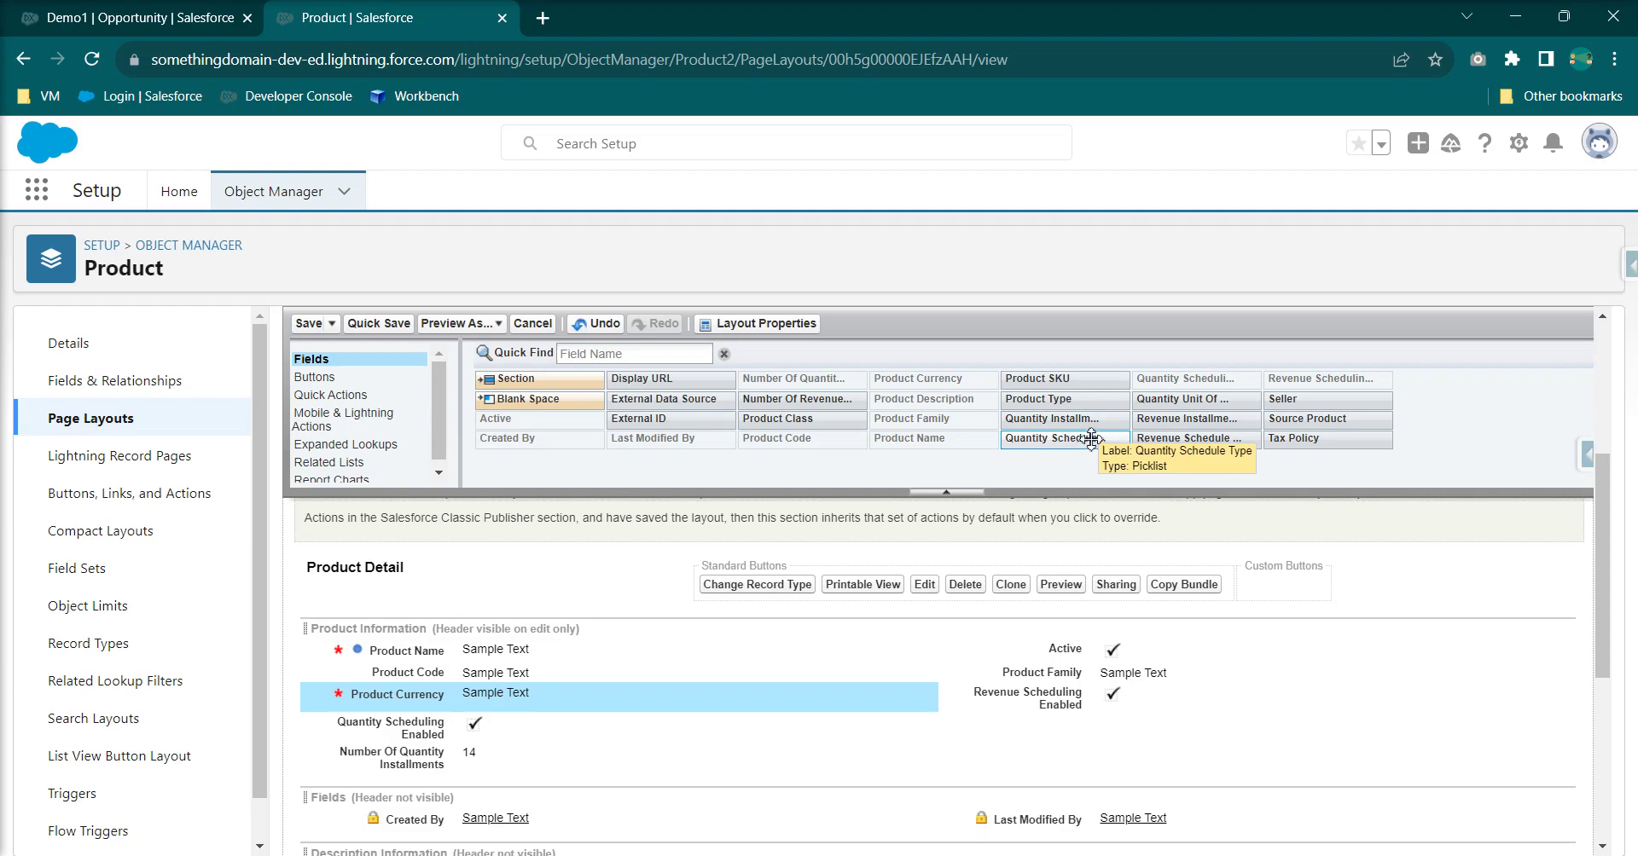
drag(797, 399, 1045, 734)
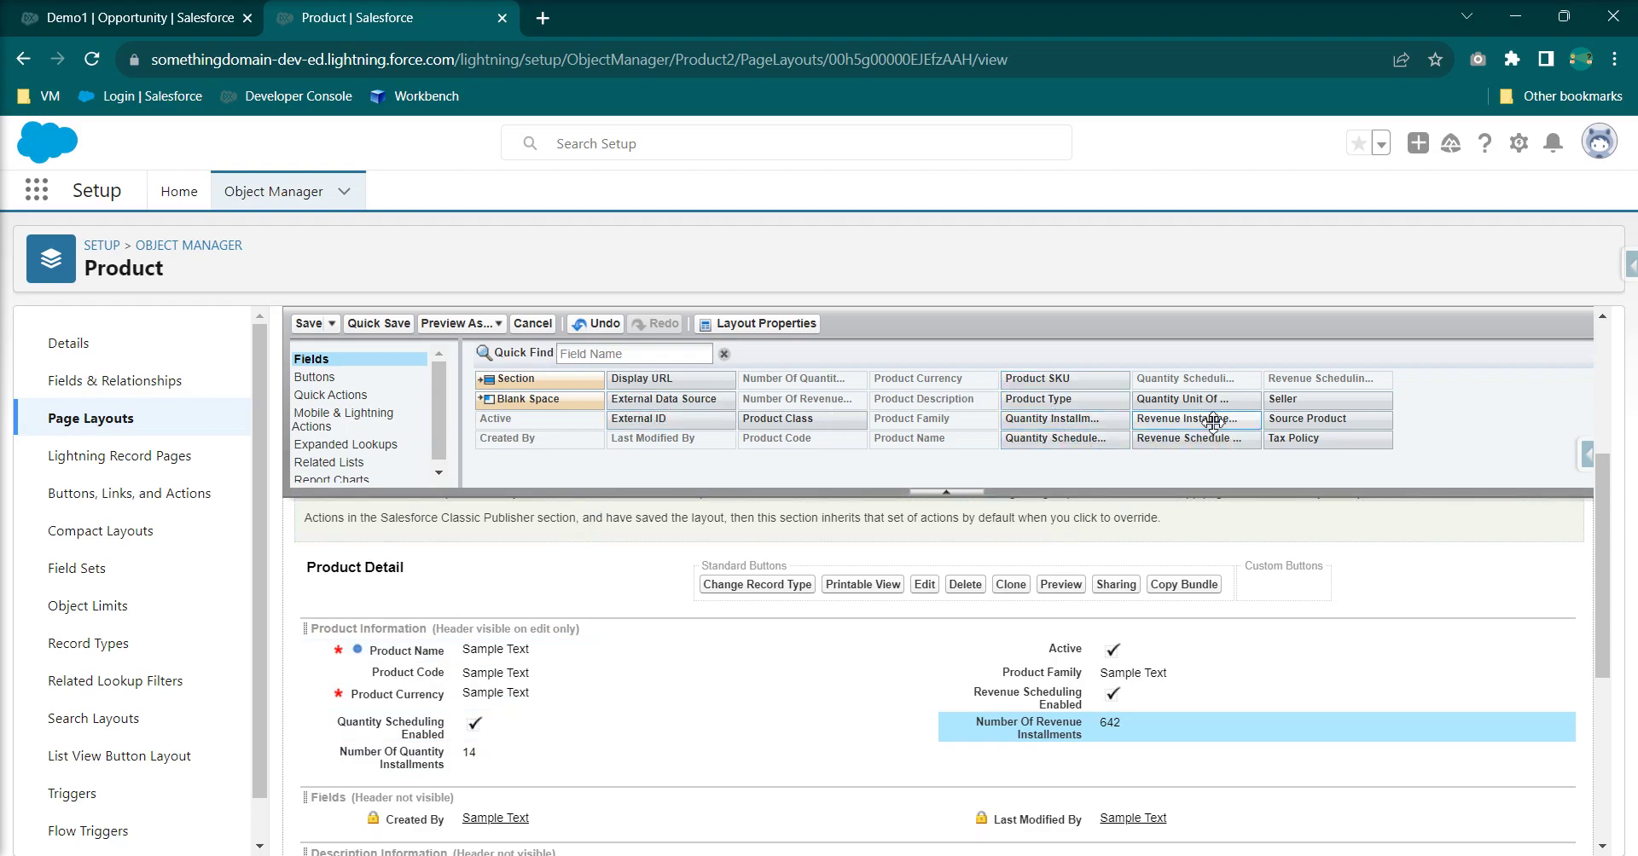
Add Revenue Installment Period, Revenue Schedule Type, Quantity Installment Period and Quantity Schedule Type to the Product Information section and save the layout.
drag(1213, 420, 963, 768)
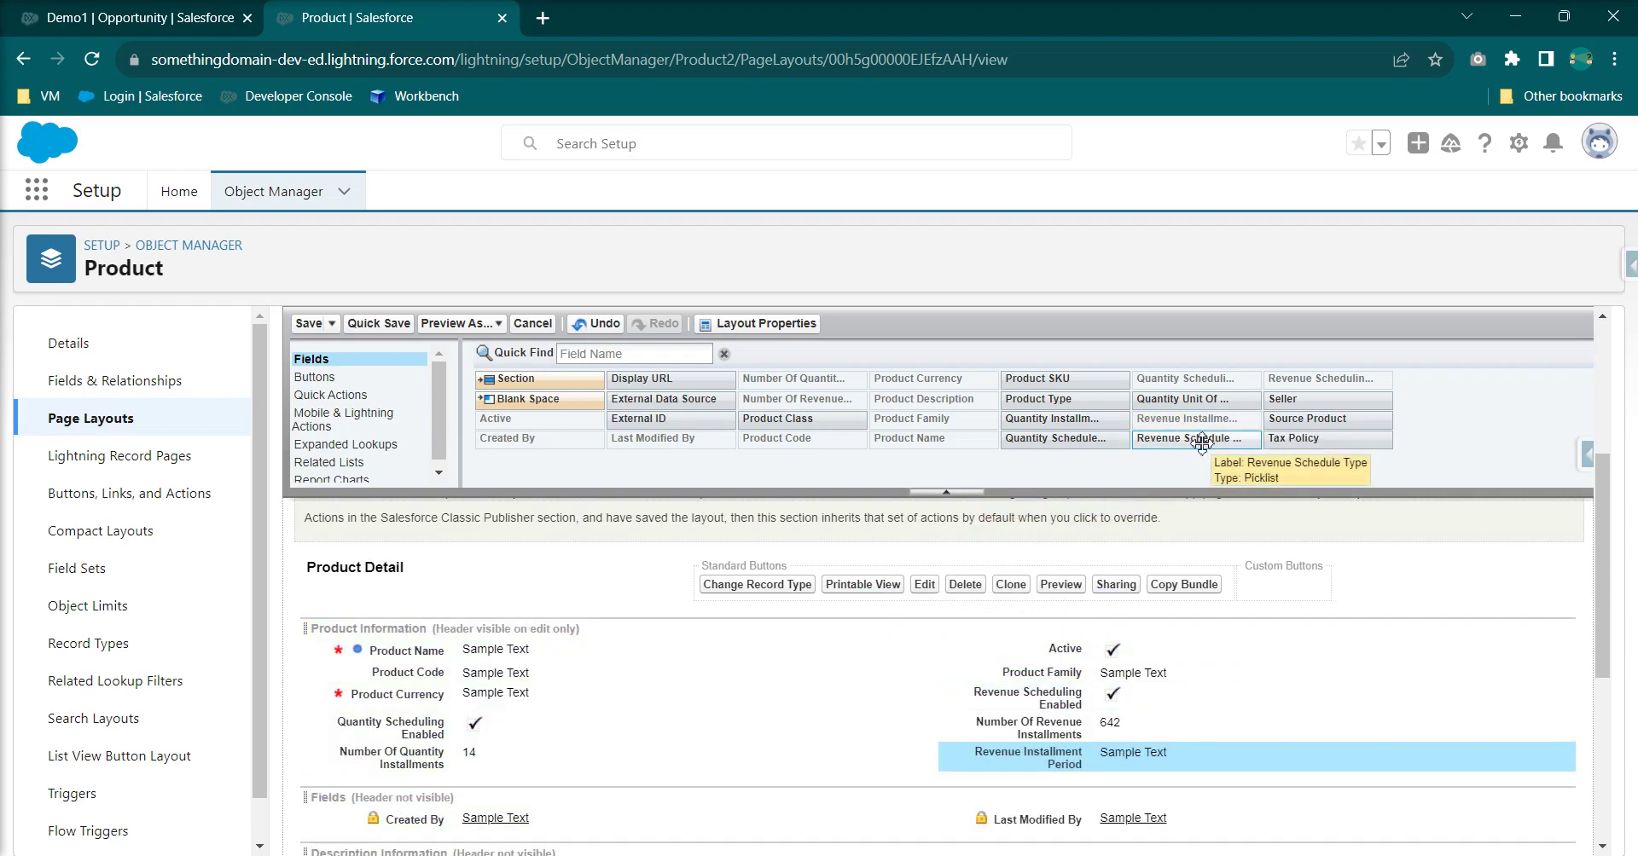
drag(1202, 442, 1139, 755)
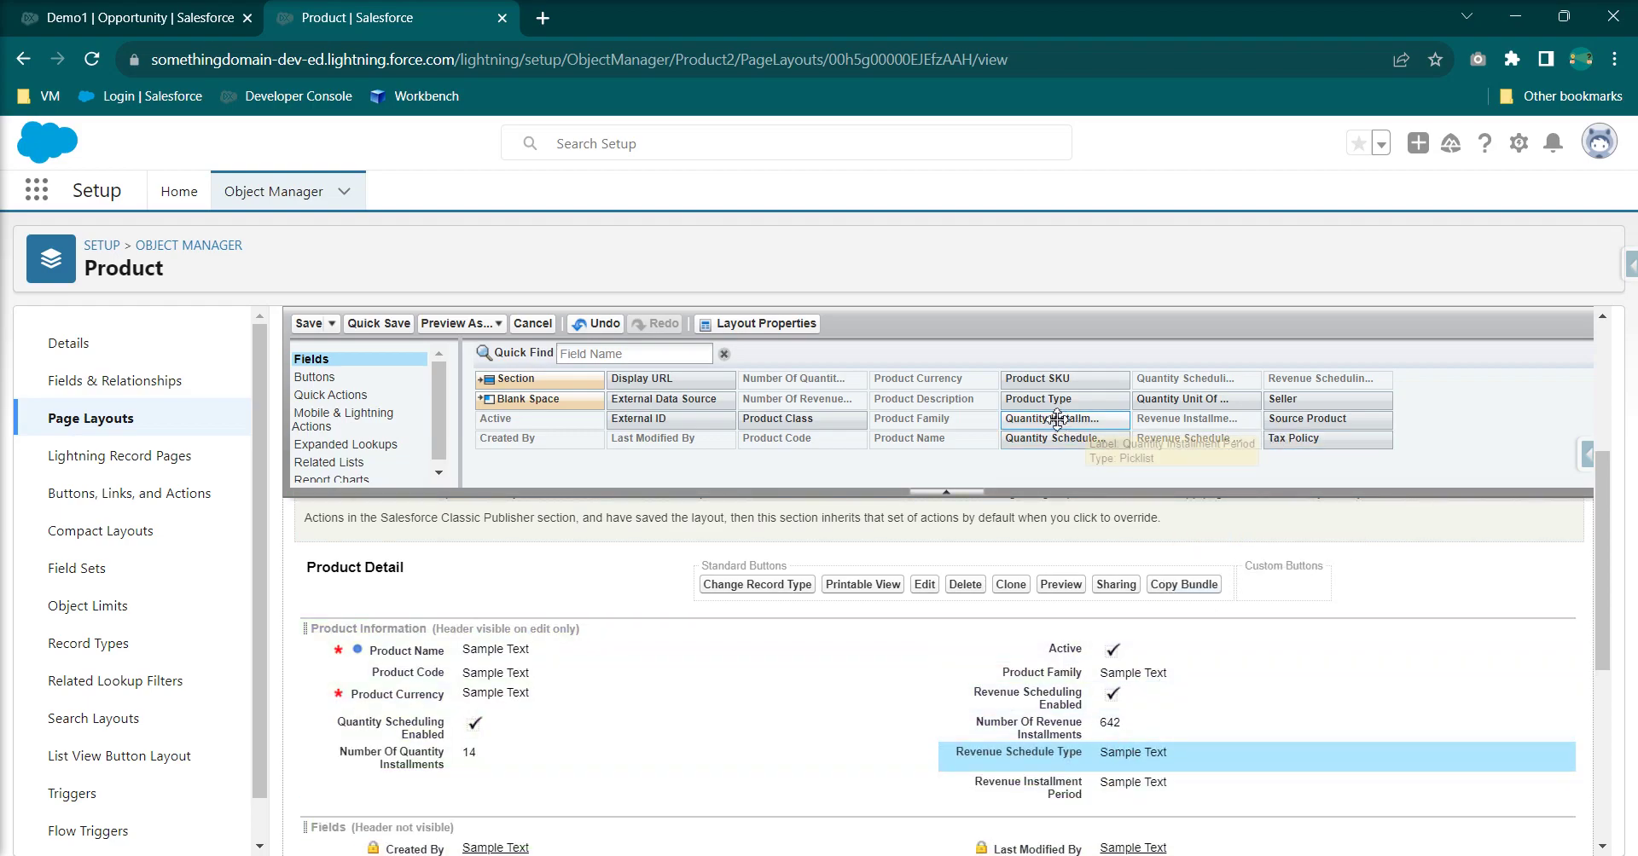
drag(1058, 418, 582, 778)
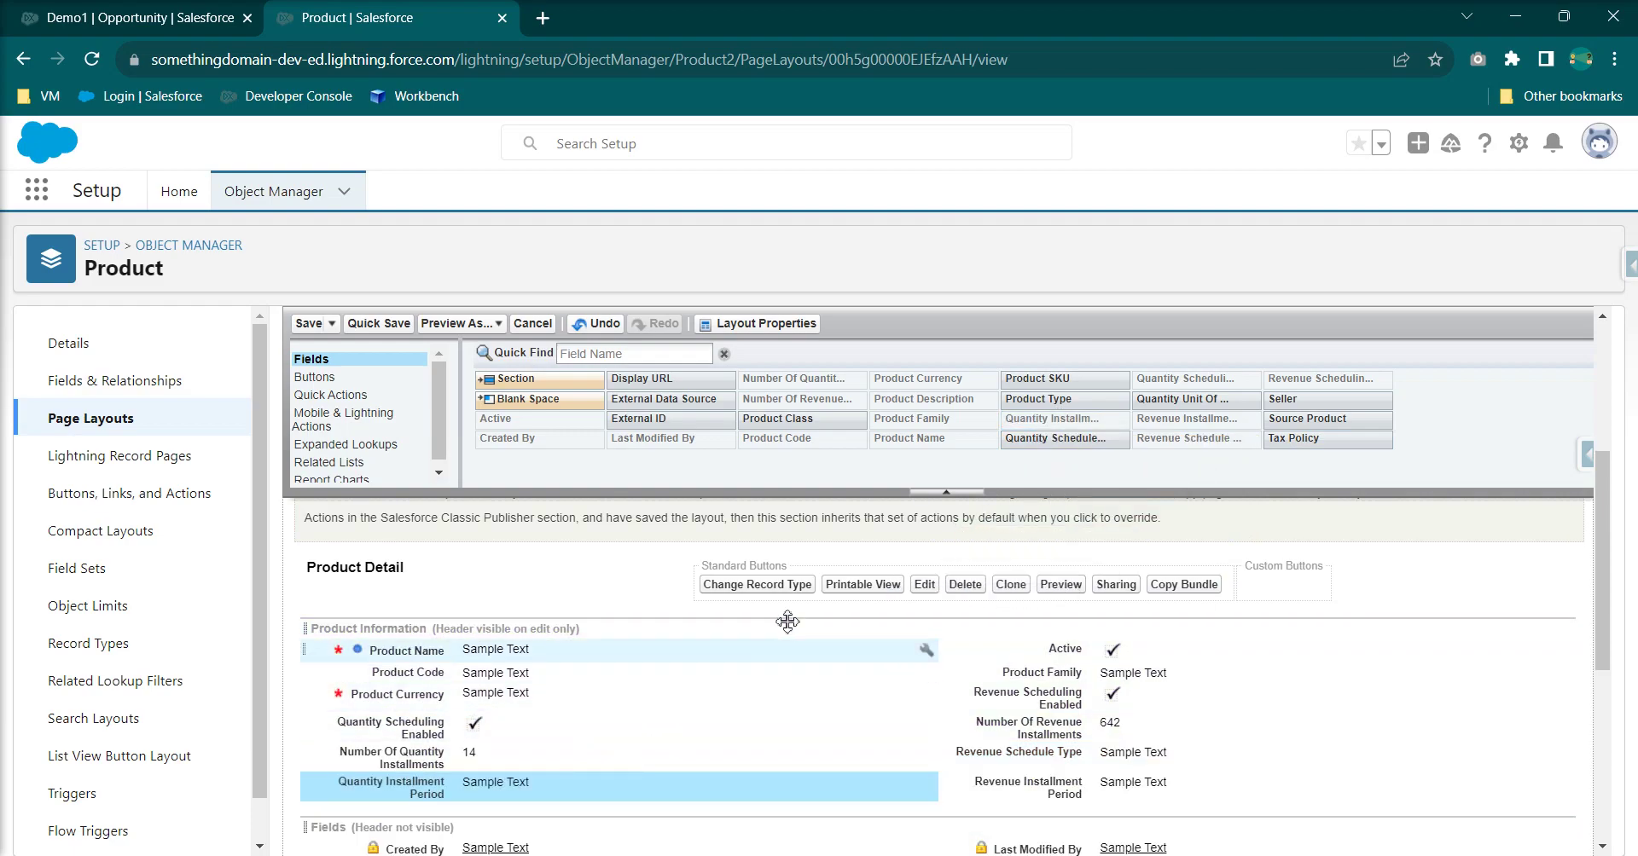
drag(1058, 439, 516, 780)
scroll(522, 739, down, 1)
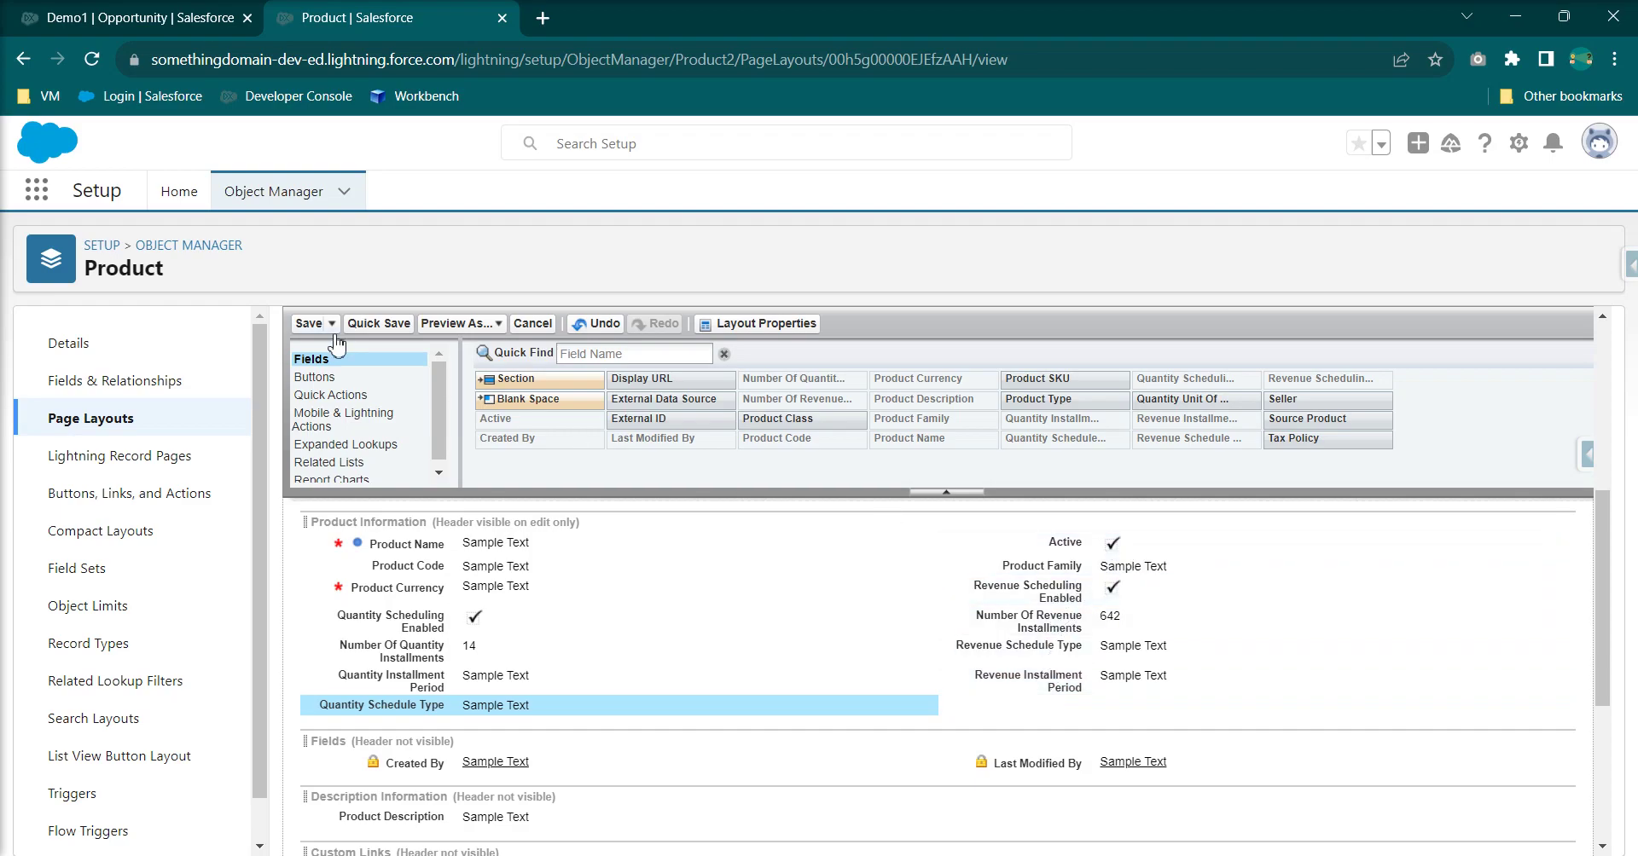
click(308, 324)
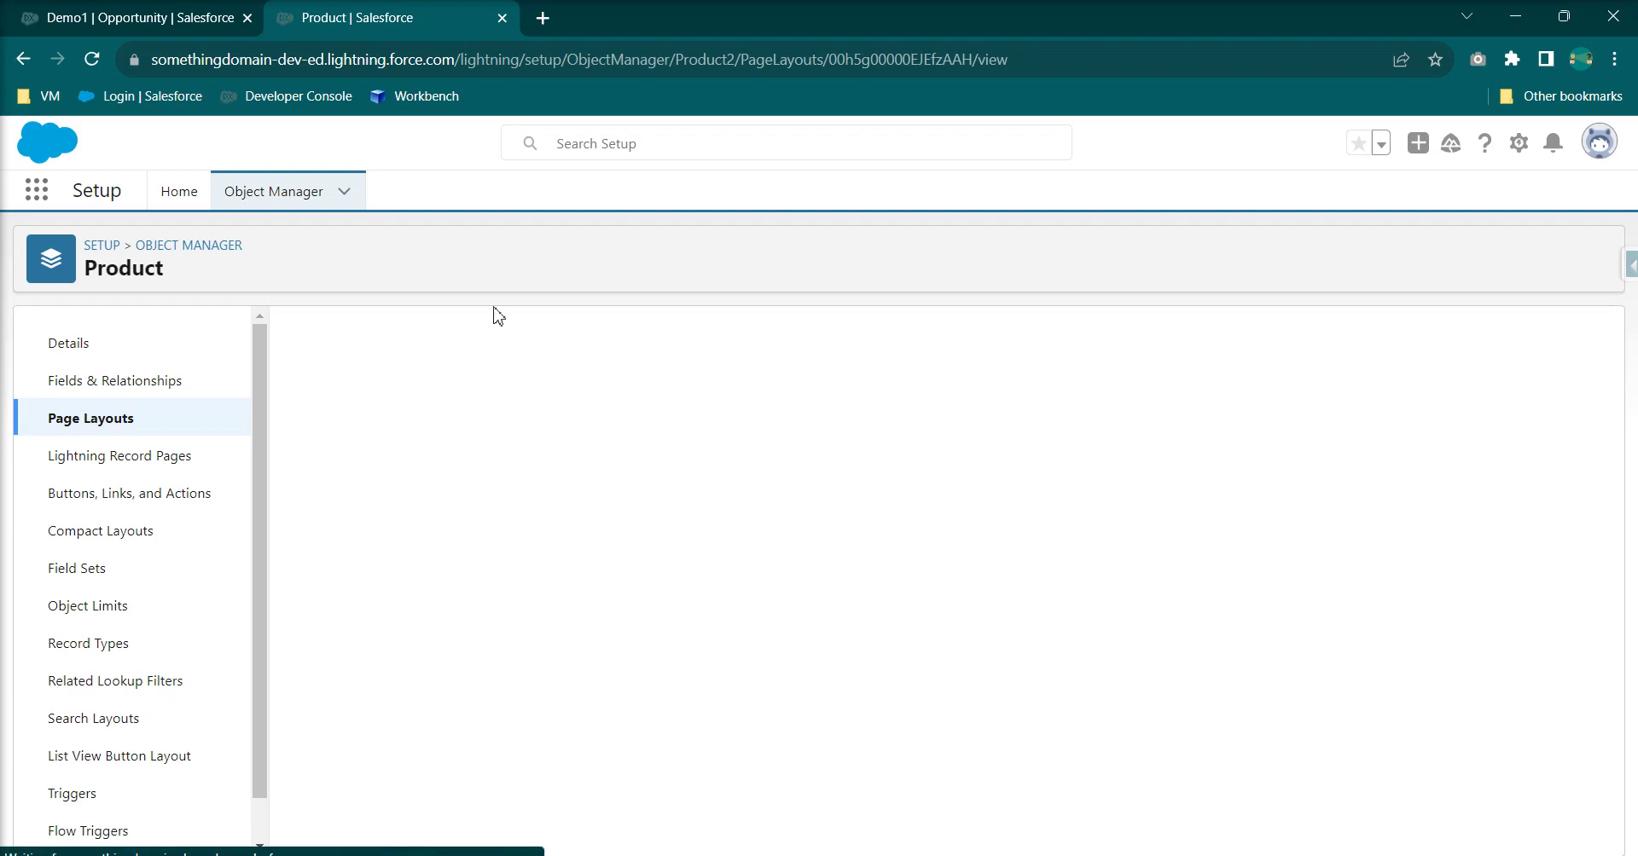
Go to the Products list and open the GenWatt Diesel 1000kW product record.
click(36, 189)
text(produc)
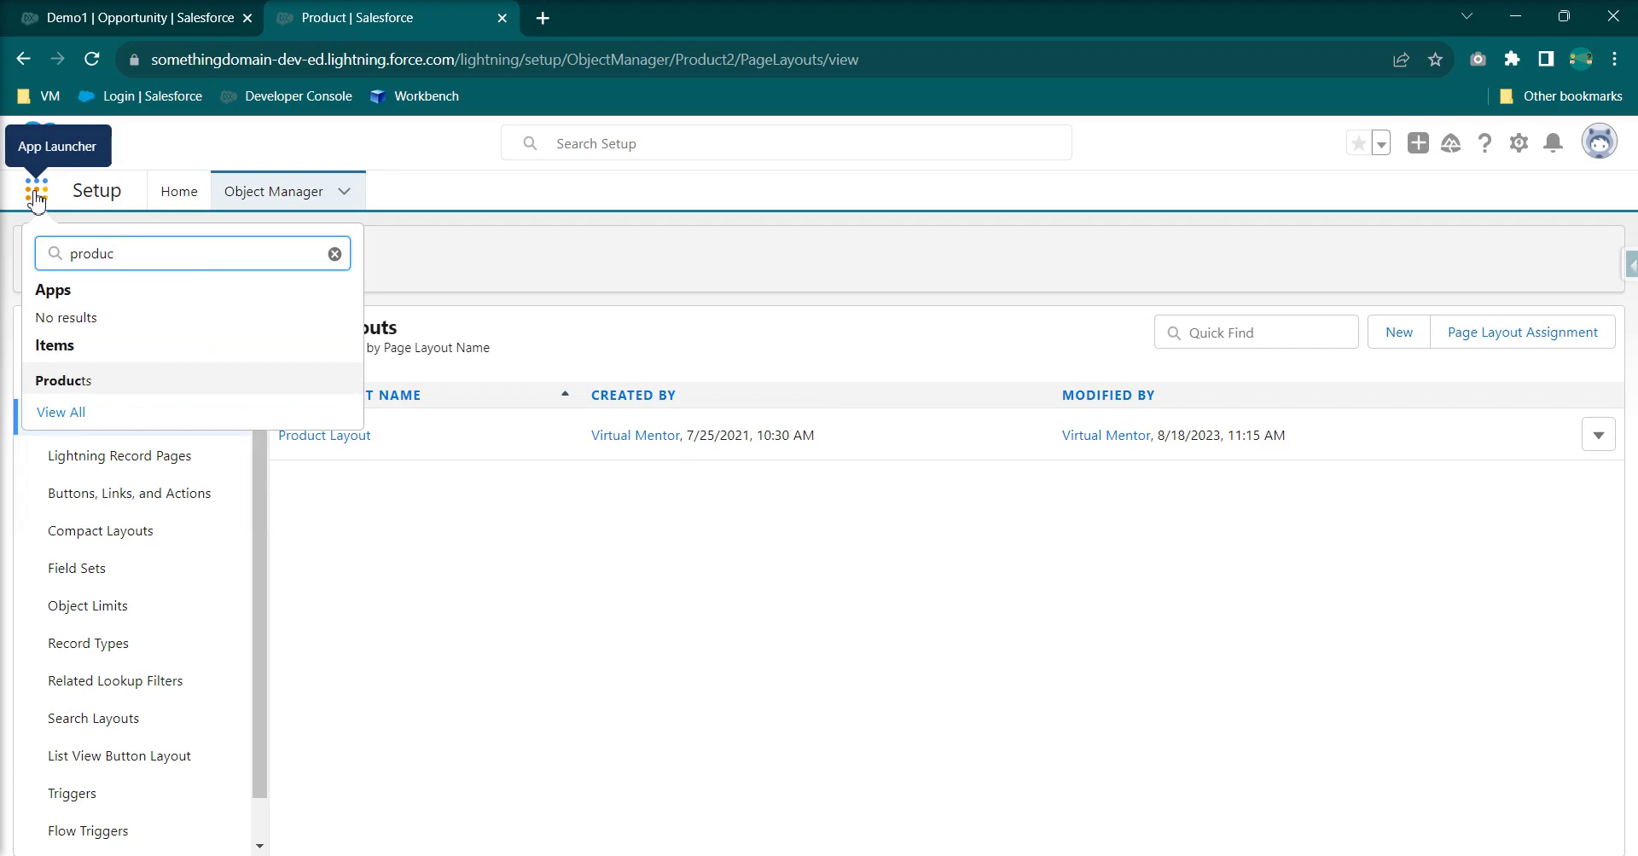
click(96, 380)
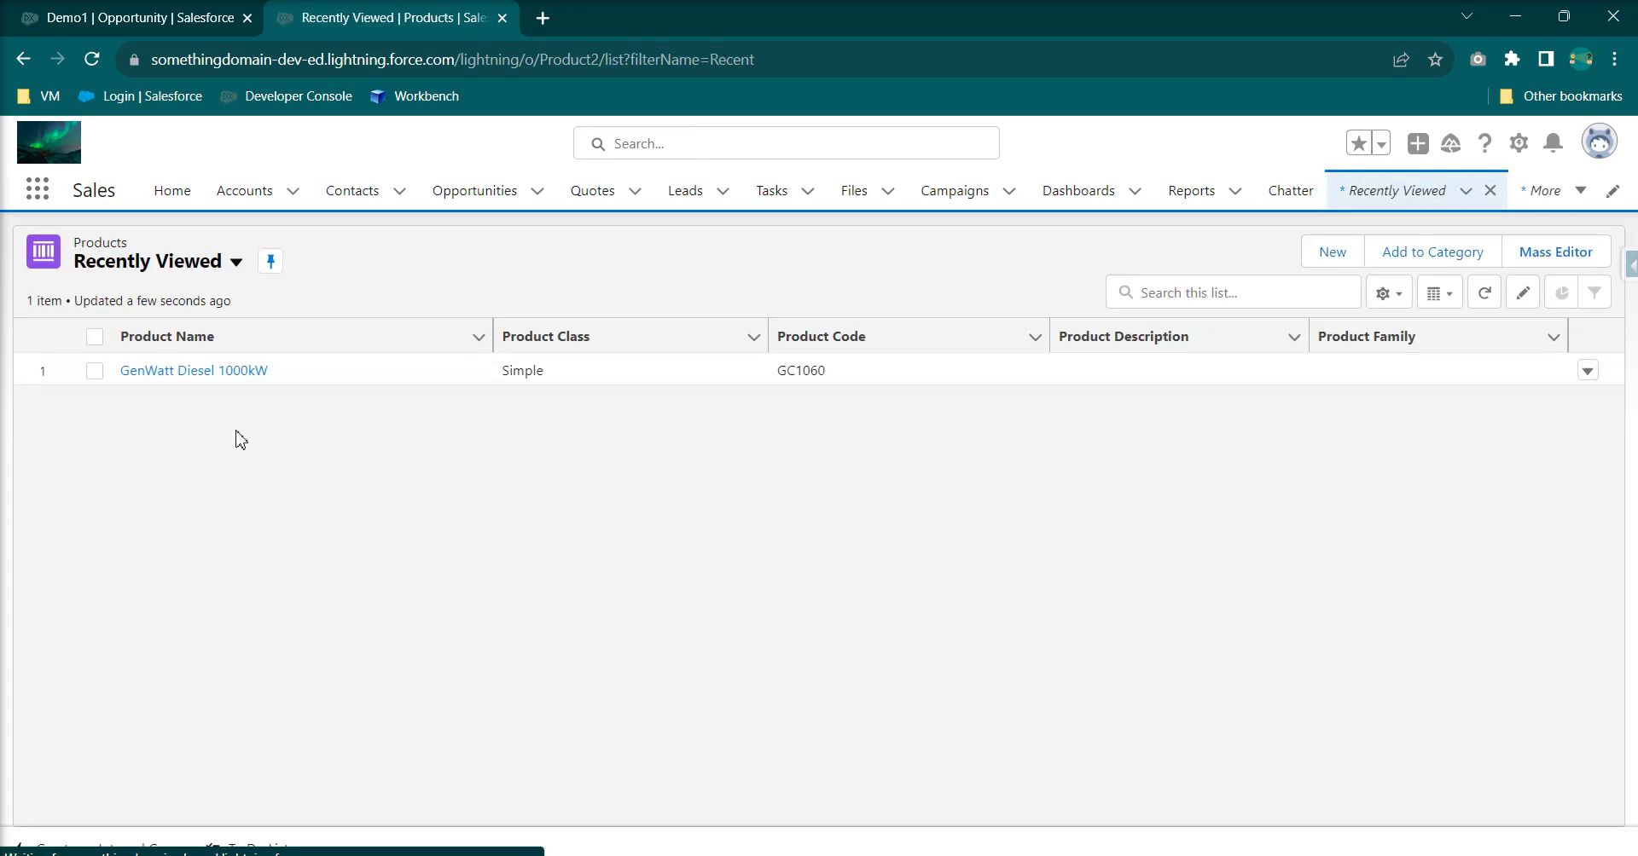
click(204, 381)
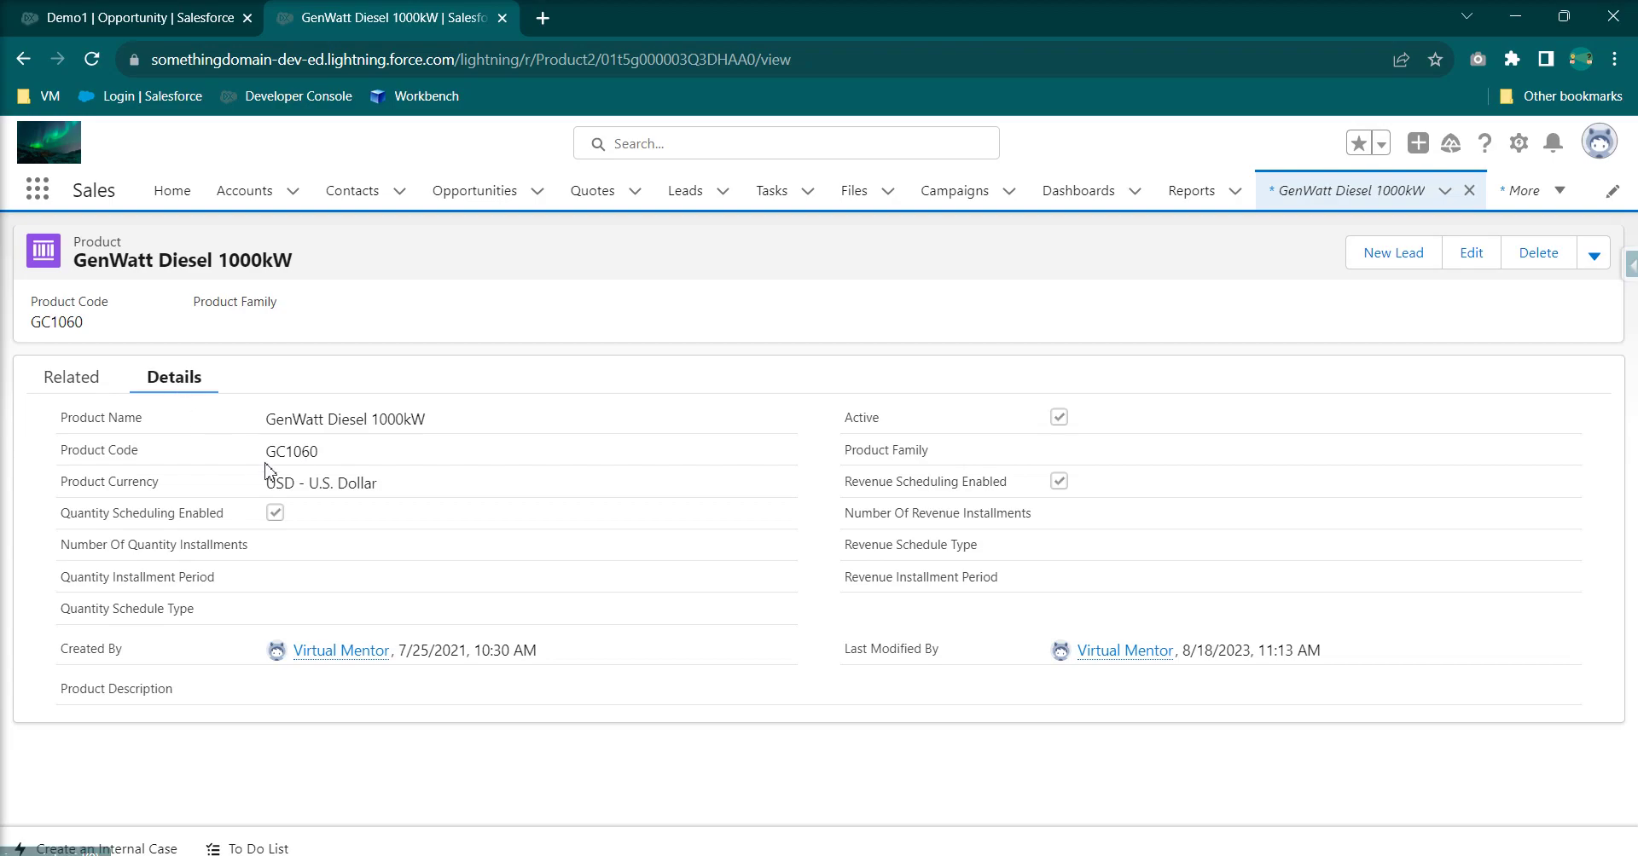
Edit the product's quantity schedule: 2 installments, Weekly period, schedule type Divide Amount into multiple installments.
click(1469, 254)
click(580, 478)
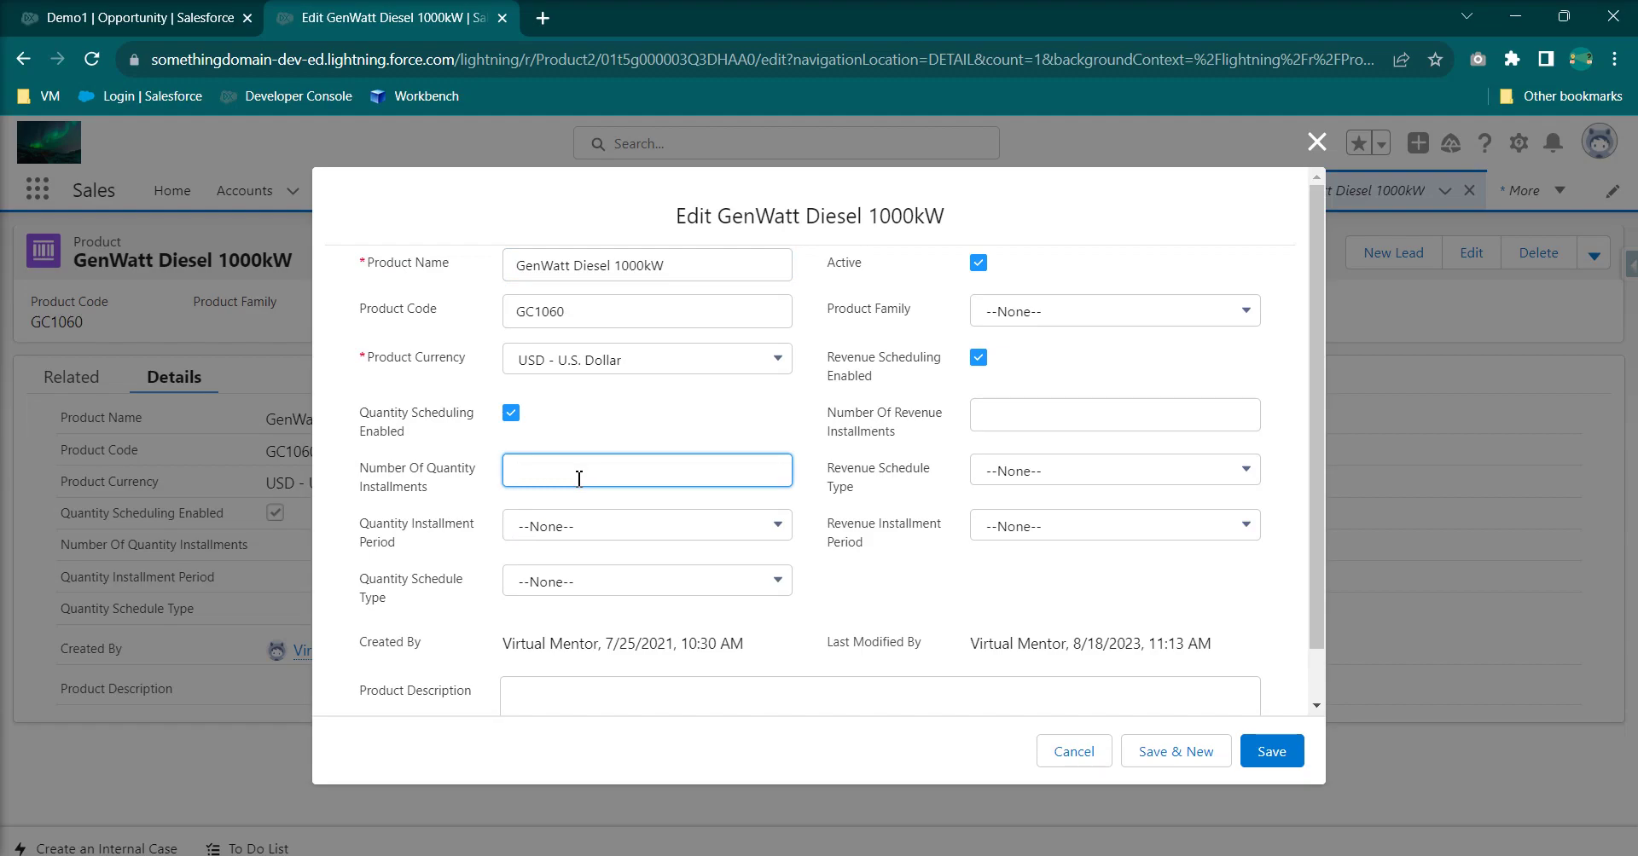
click(566, 536)
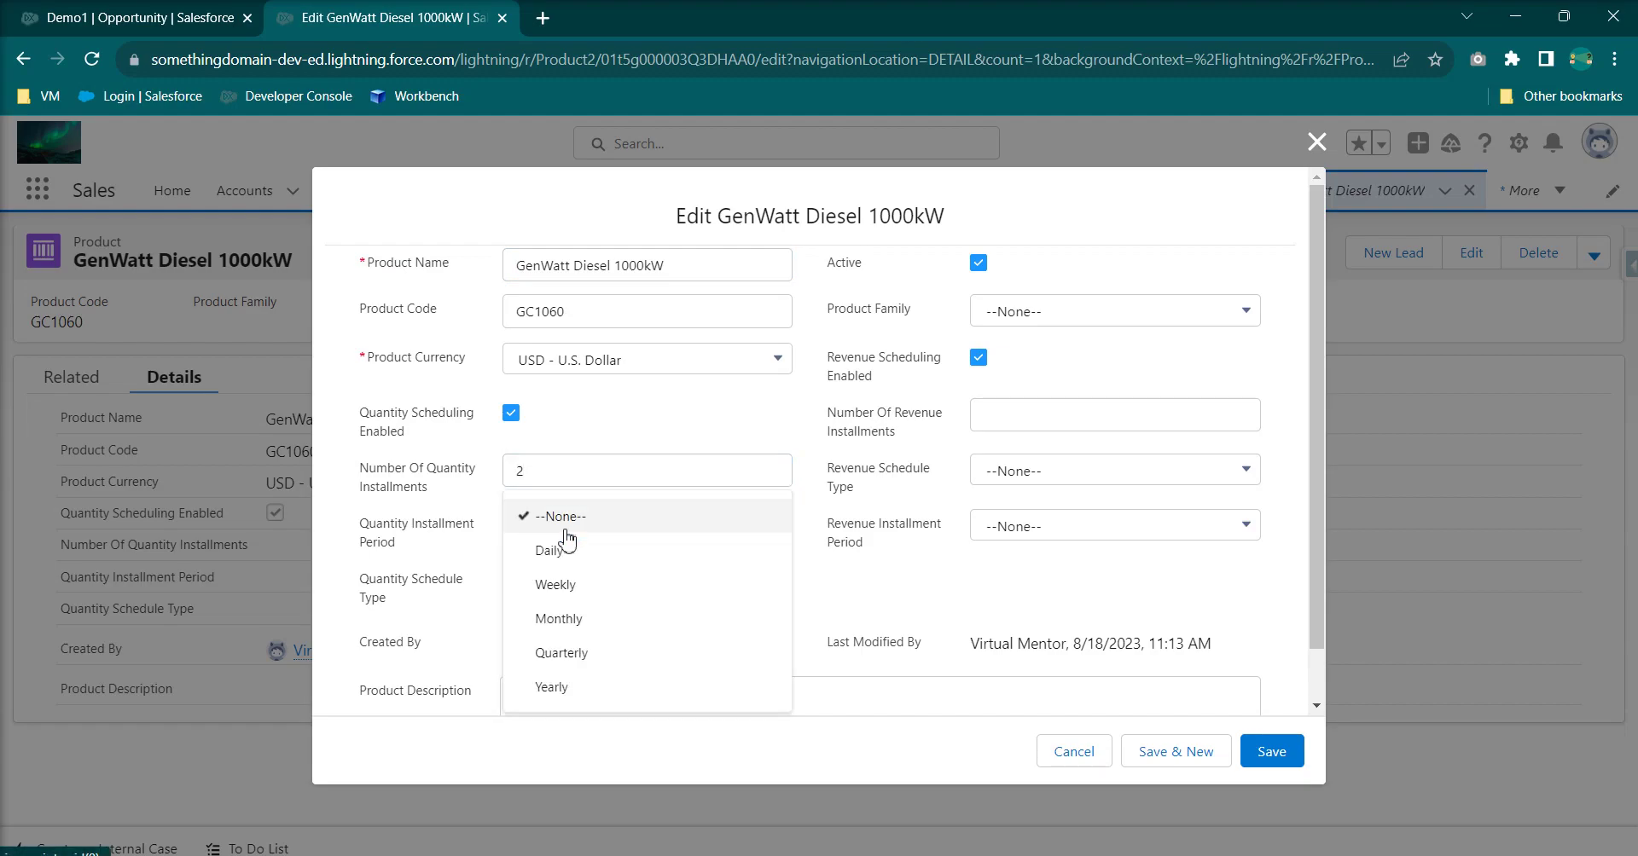
click(567, 585)
click(558, 587)
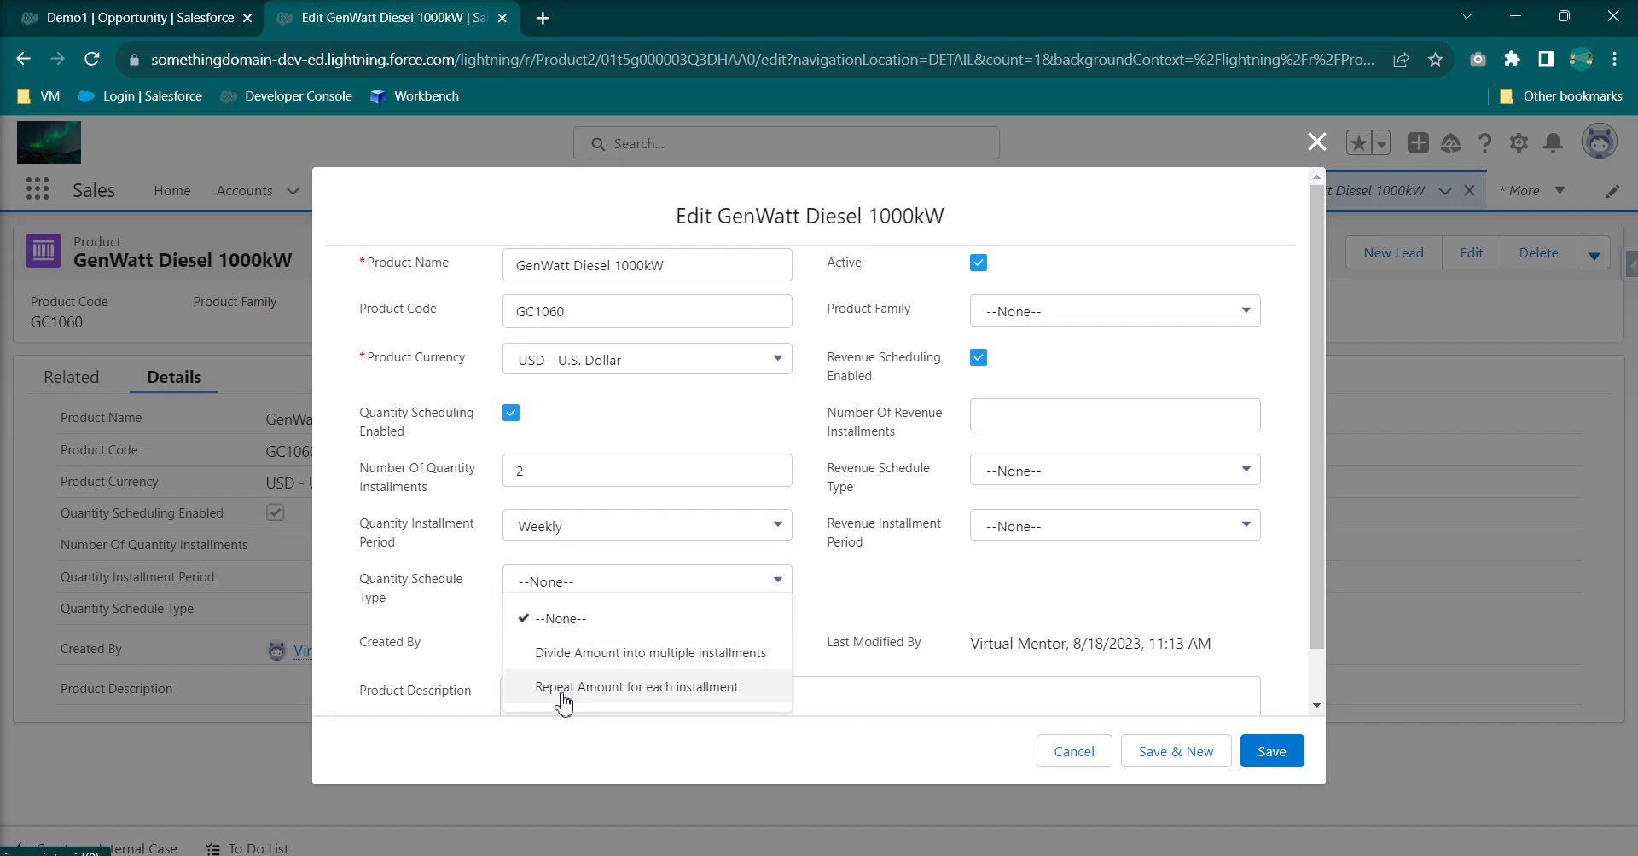
click(563, 655)
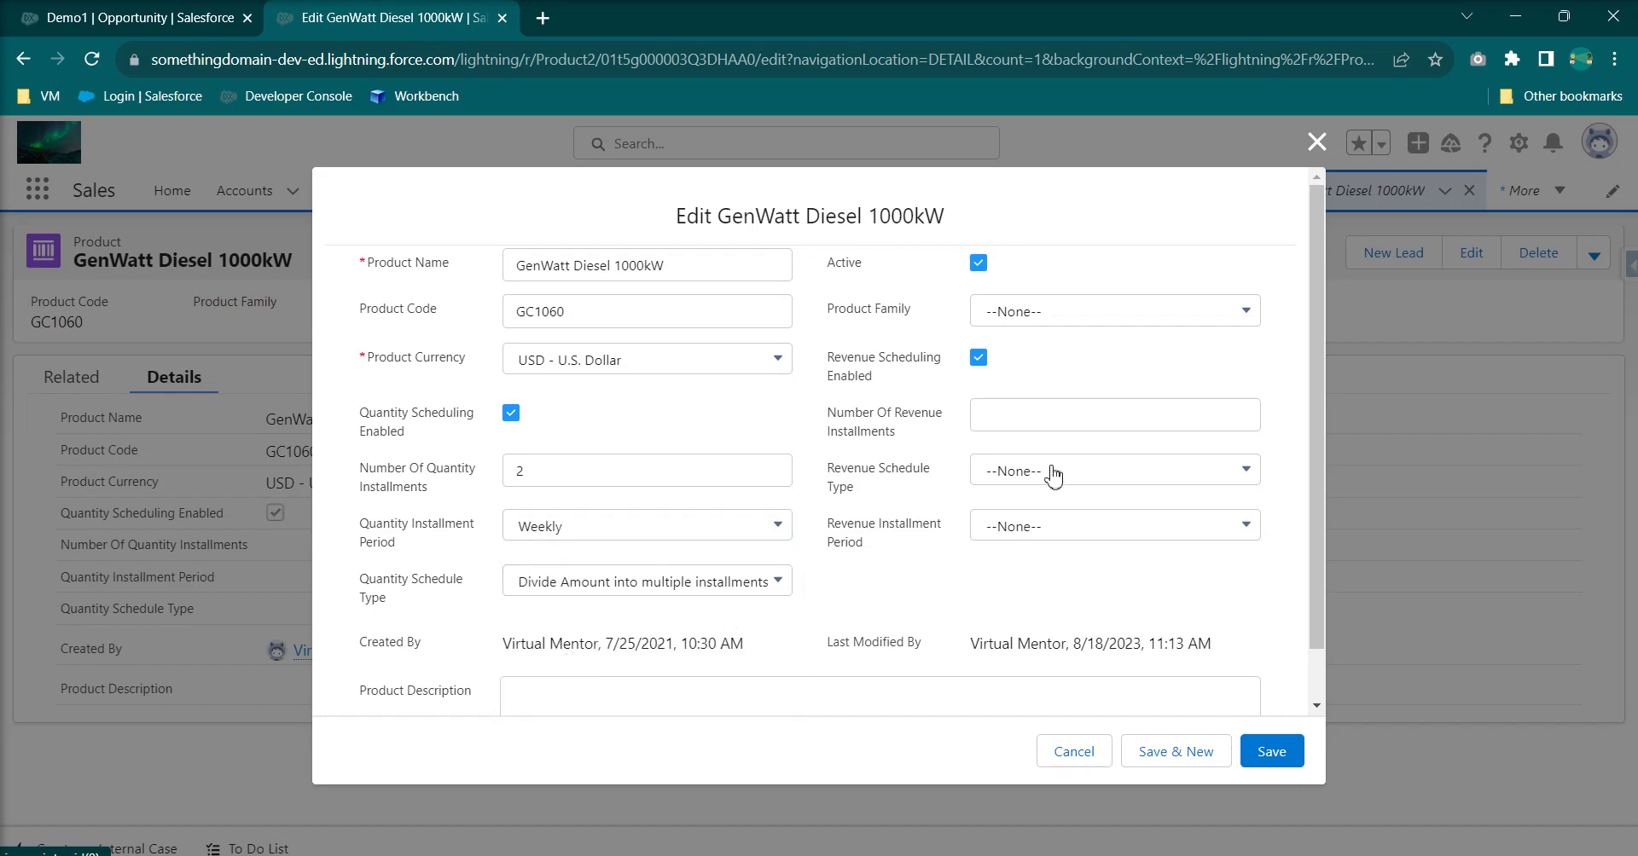
Set the product's revenue schedule to 2 installments, Divide Amount into multiple installments, Weekly period, and save the product.
click(1049, 424)
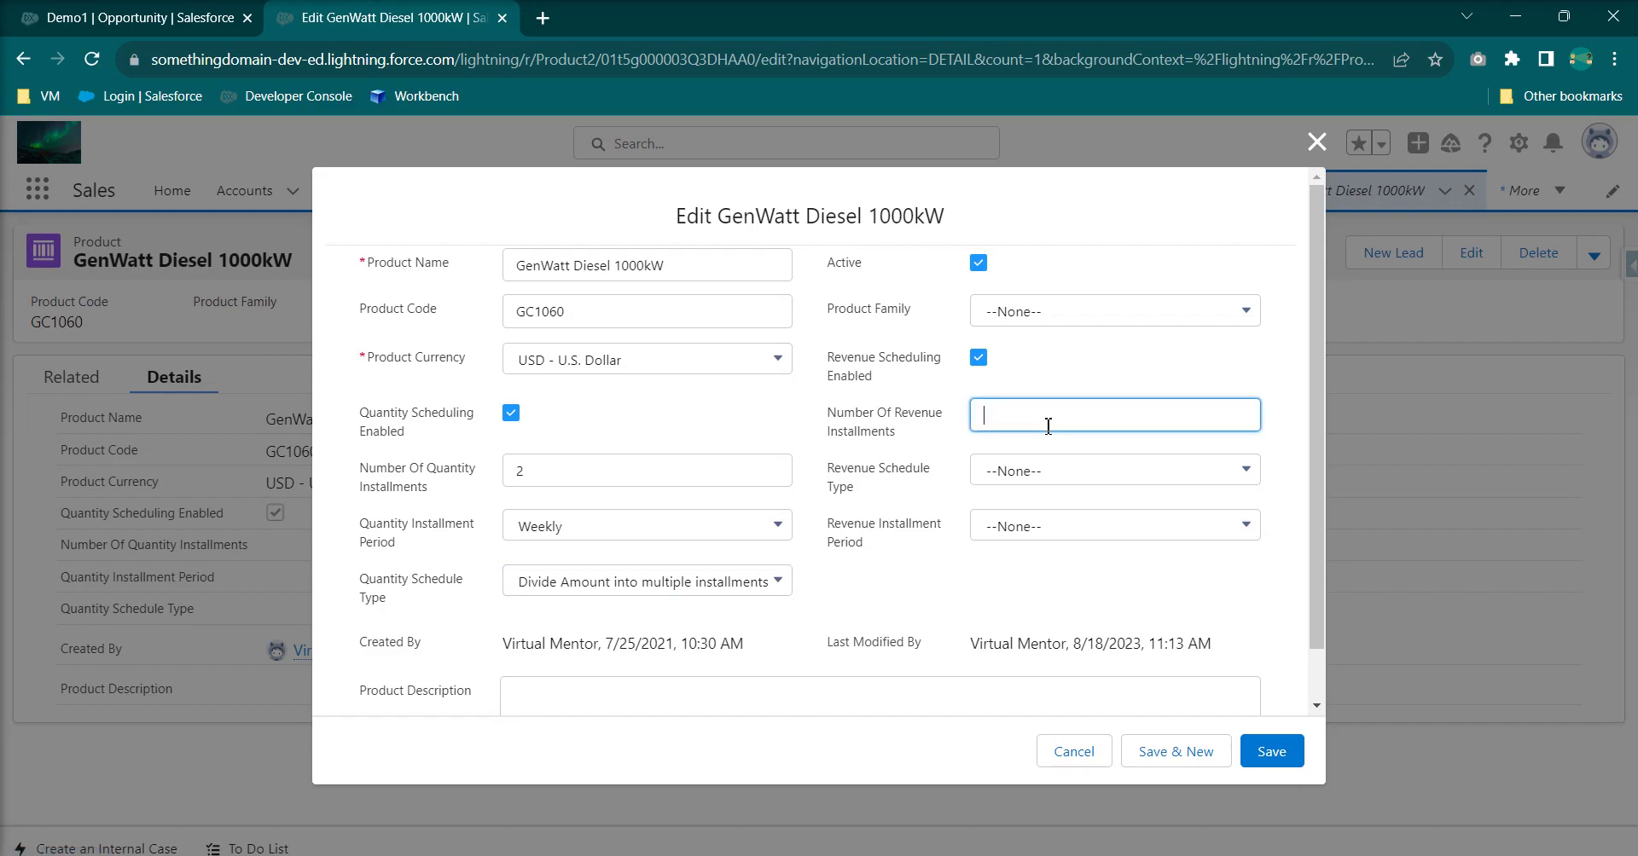
click(1018, 480)
click(1020, 550)
click(1030, 533)
click(1034, 584)
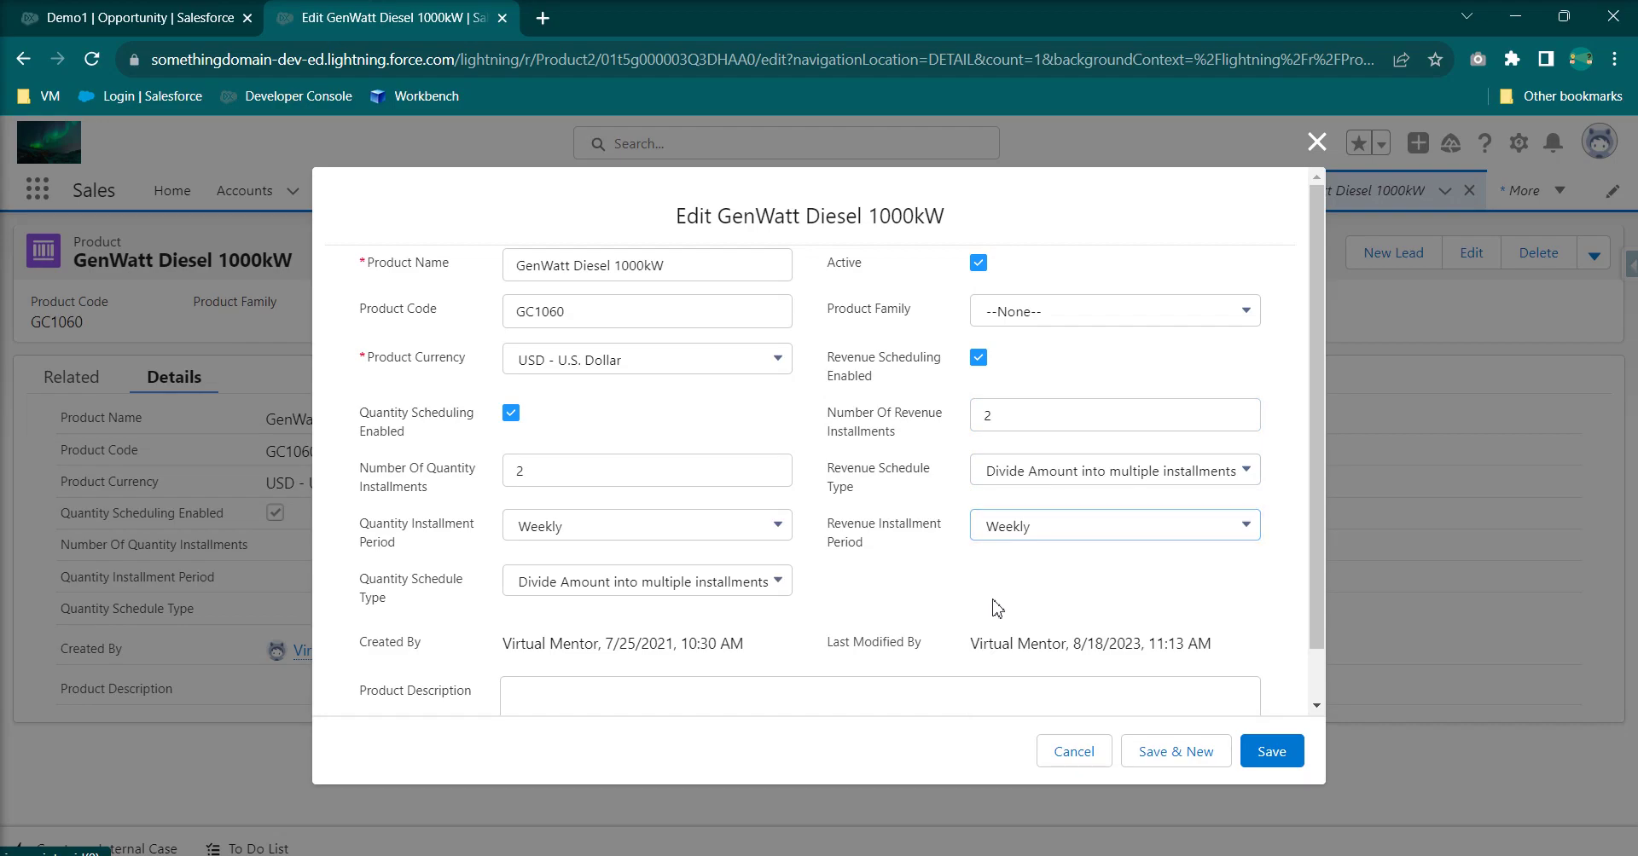
scroll(1124, 650, down, 1)
click(1276, 770)
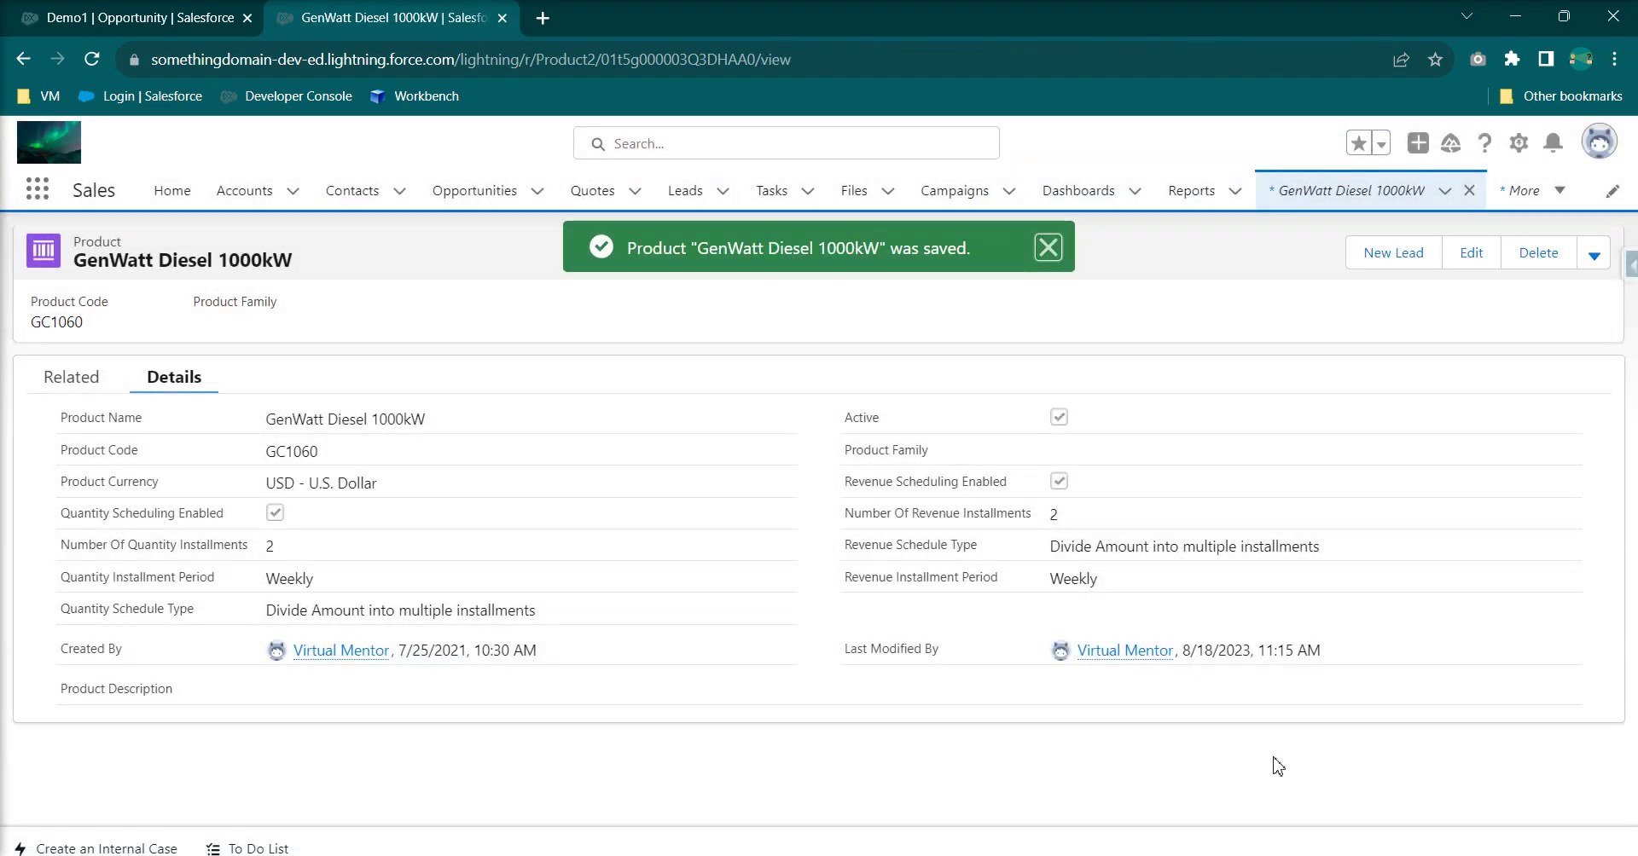
Copy the product name GenWatt Diesel 1000kW and switch to the Demo1 opportunity.
drag(299, 256, 80, 265)
key(ctrl+c)
click(128, 17)
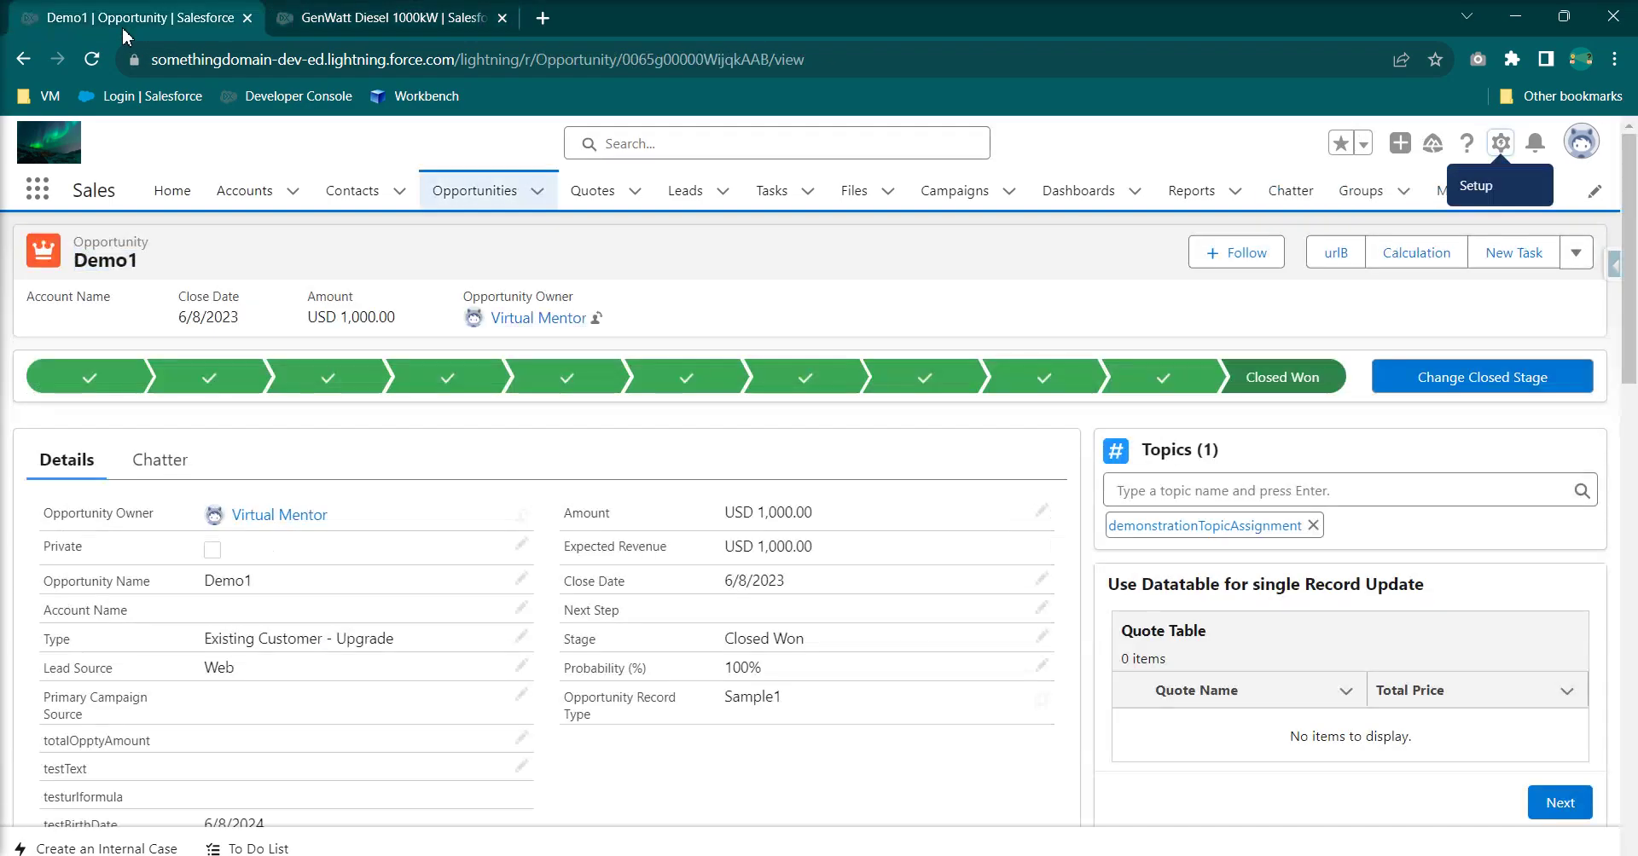
Choose Standard as the price book for adding products to the Demo1 opportunity and save it.
scroll(1077, 577, down, 1)
scroll(1077, 577, down, 5)
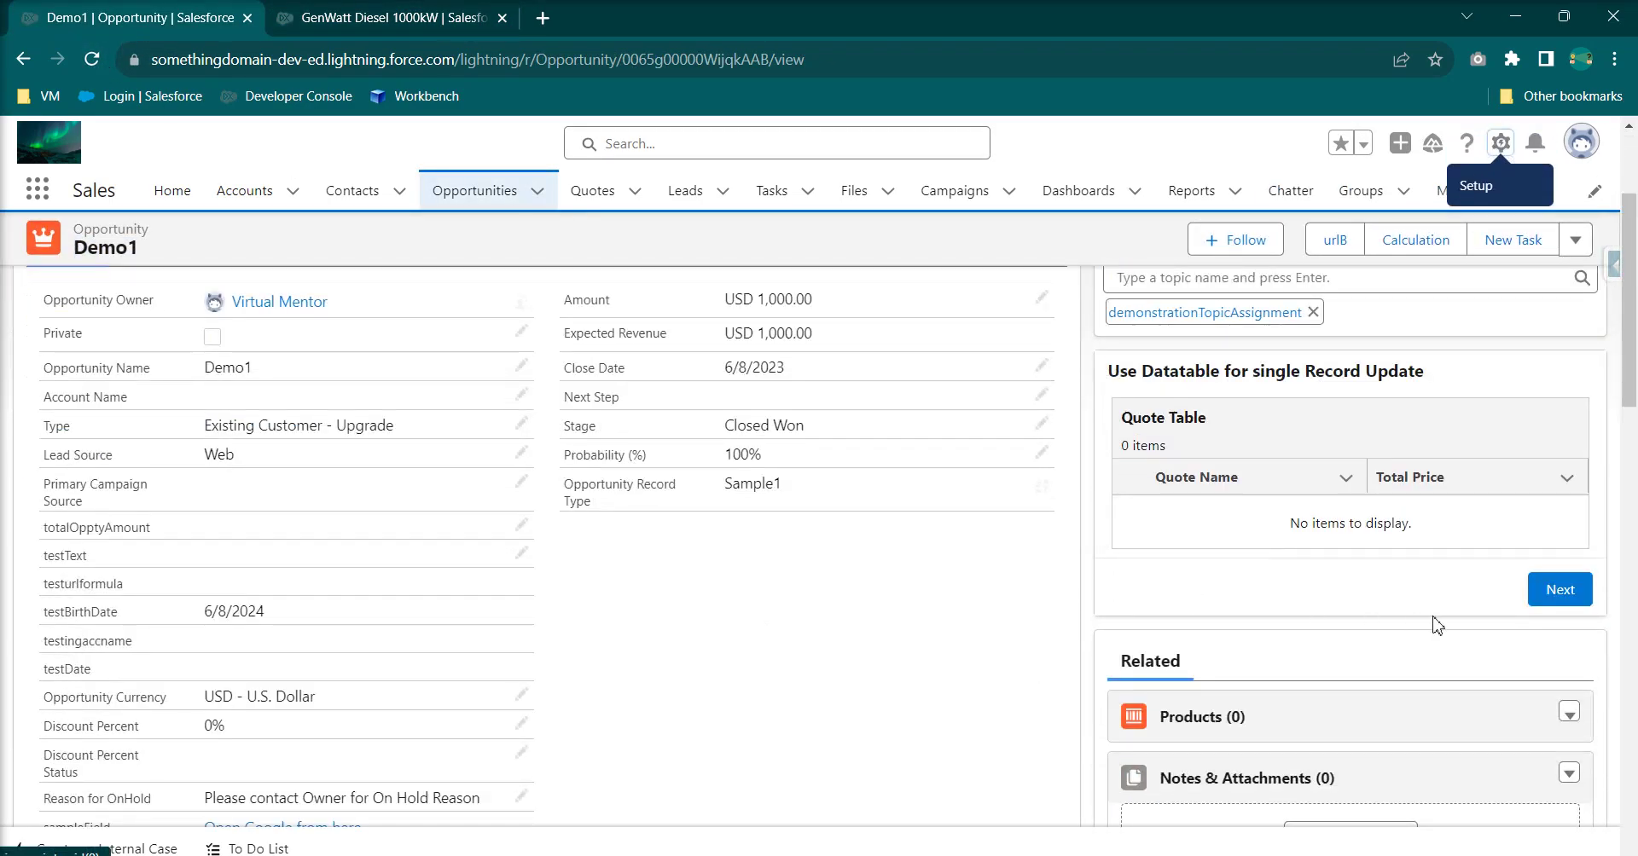
scroll(1522, 691, down, 2)
scroll(1419, 683, up, 5)
click(1569, 610)
click(1542, 643)
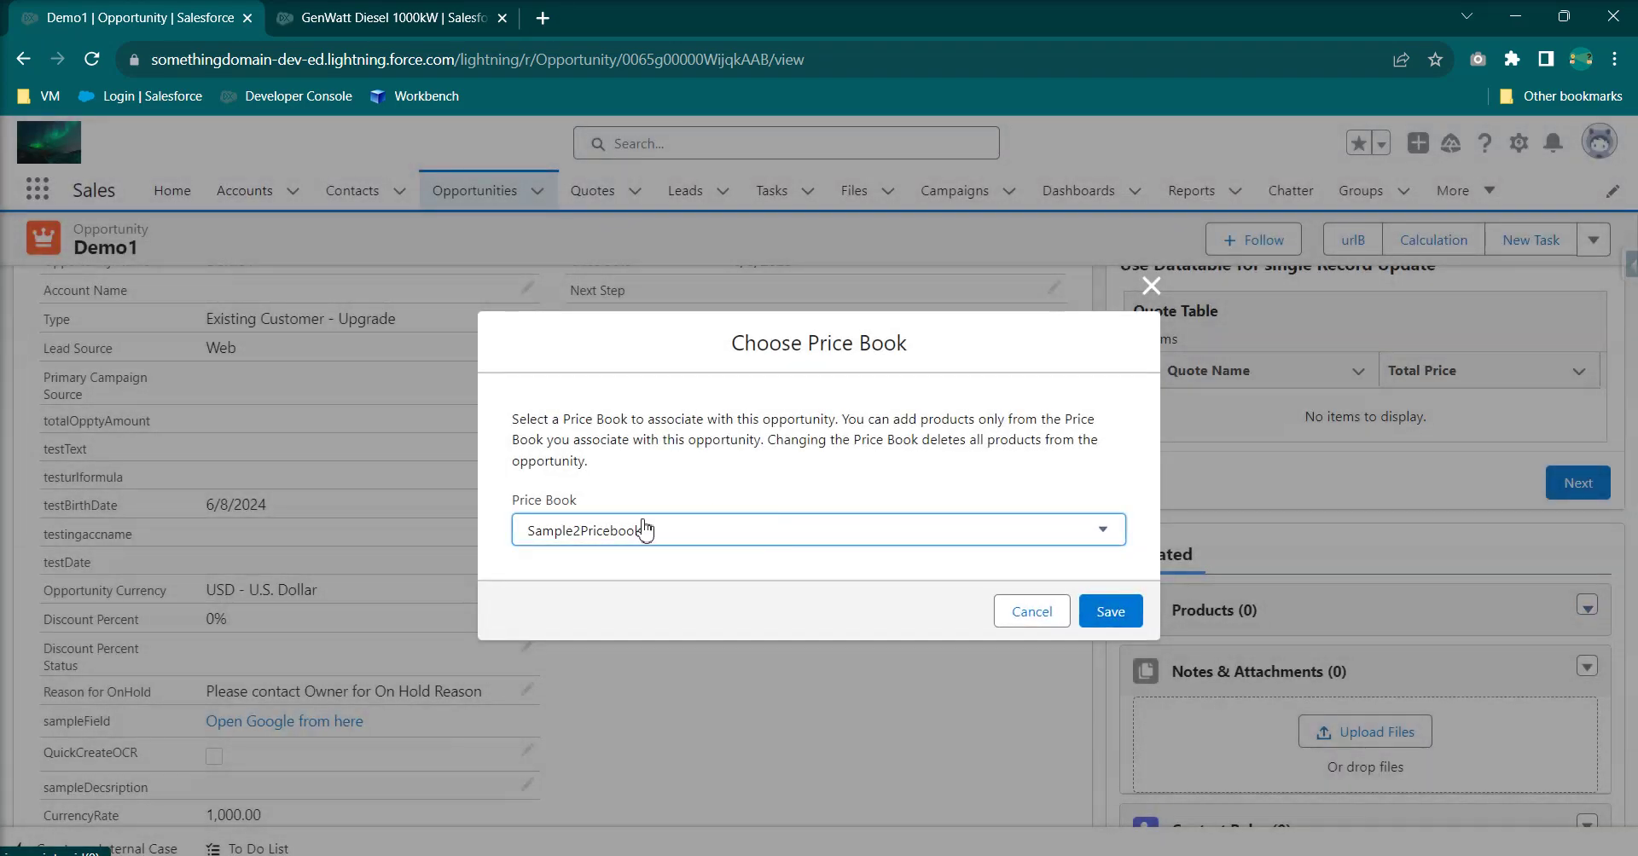
click(702, 543)
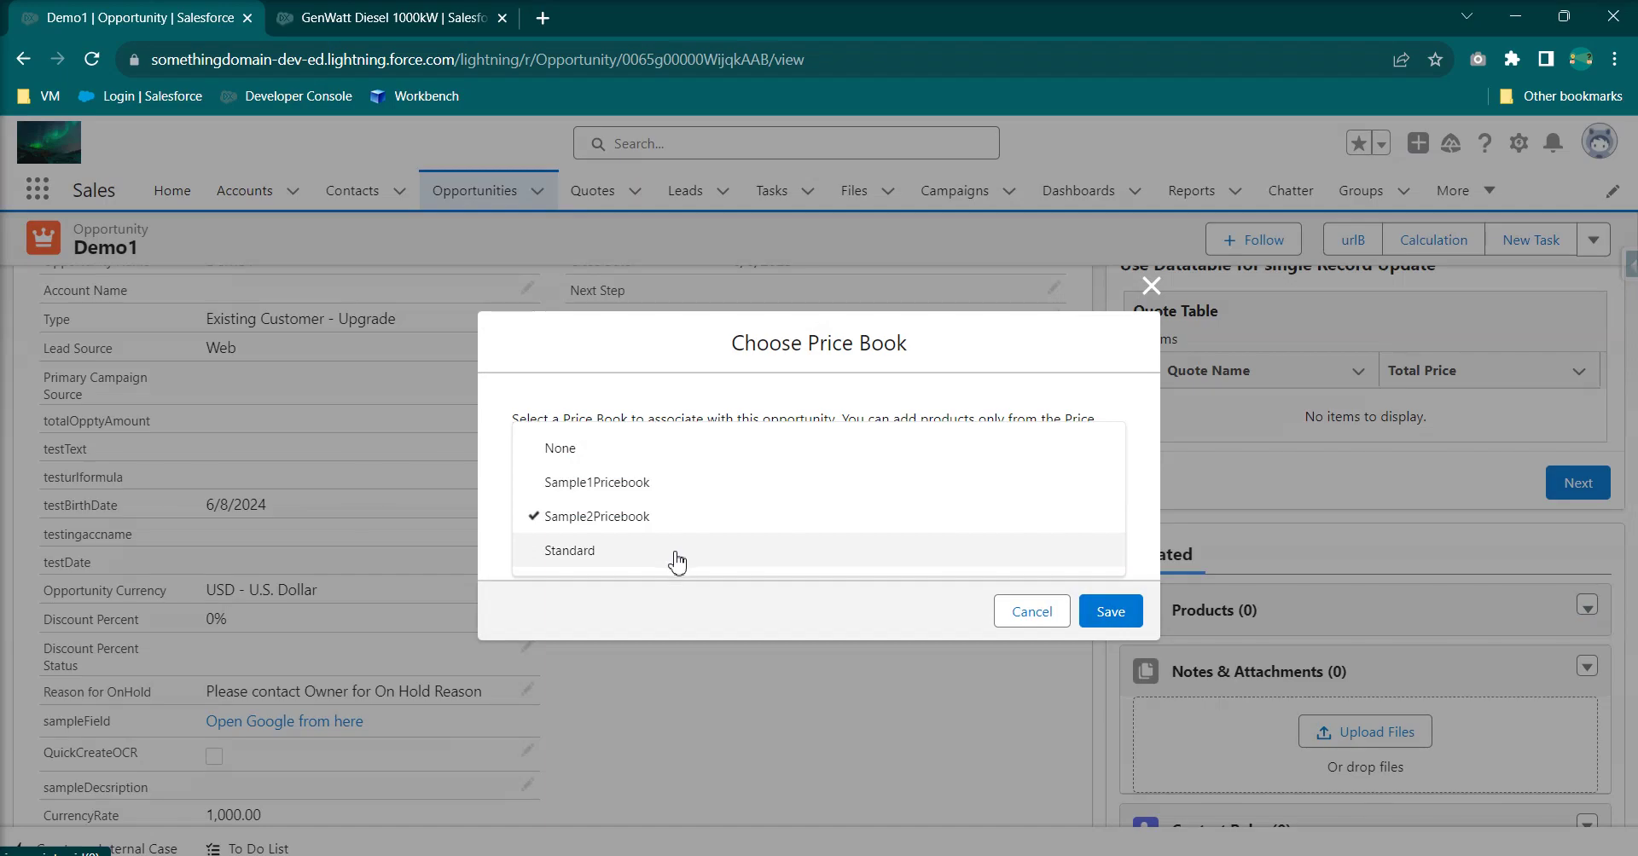
click(676, 560)
click(1117, 621)
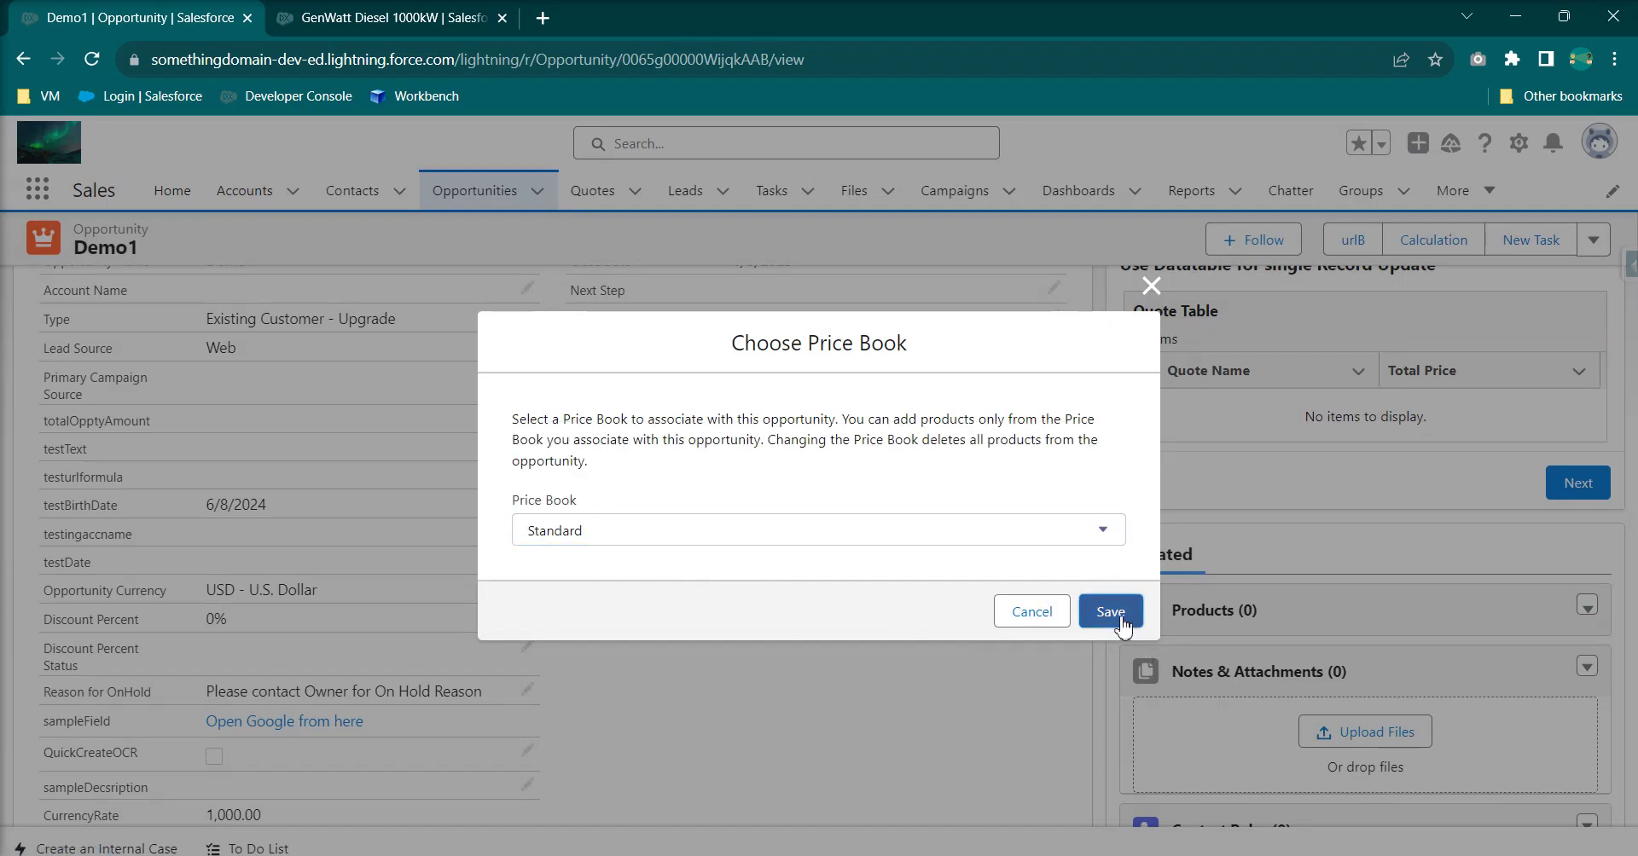
key(ctrl+v)
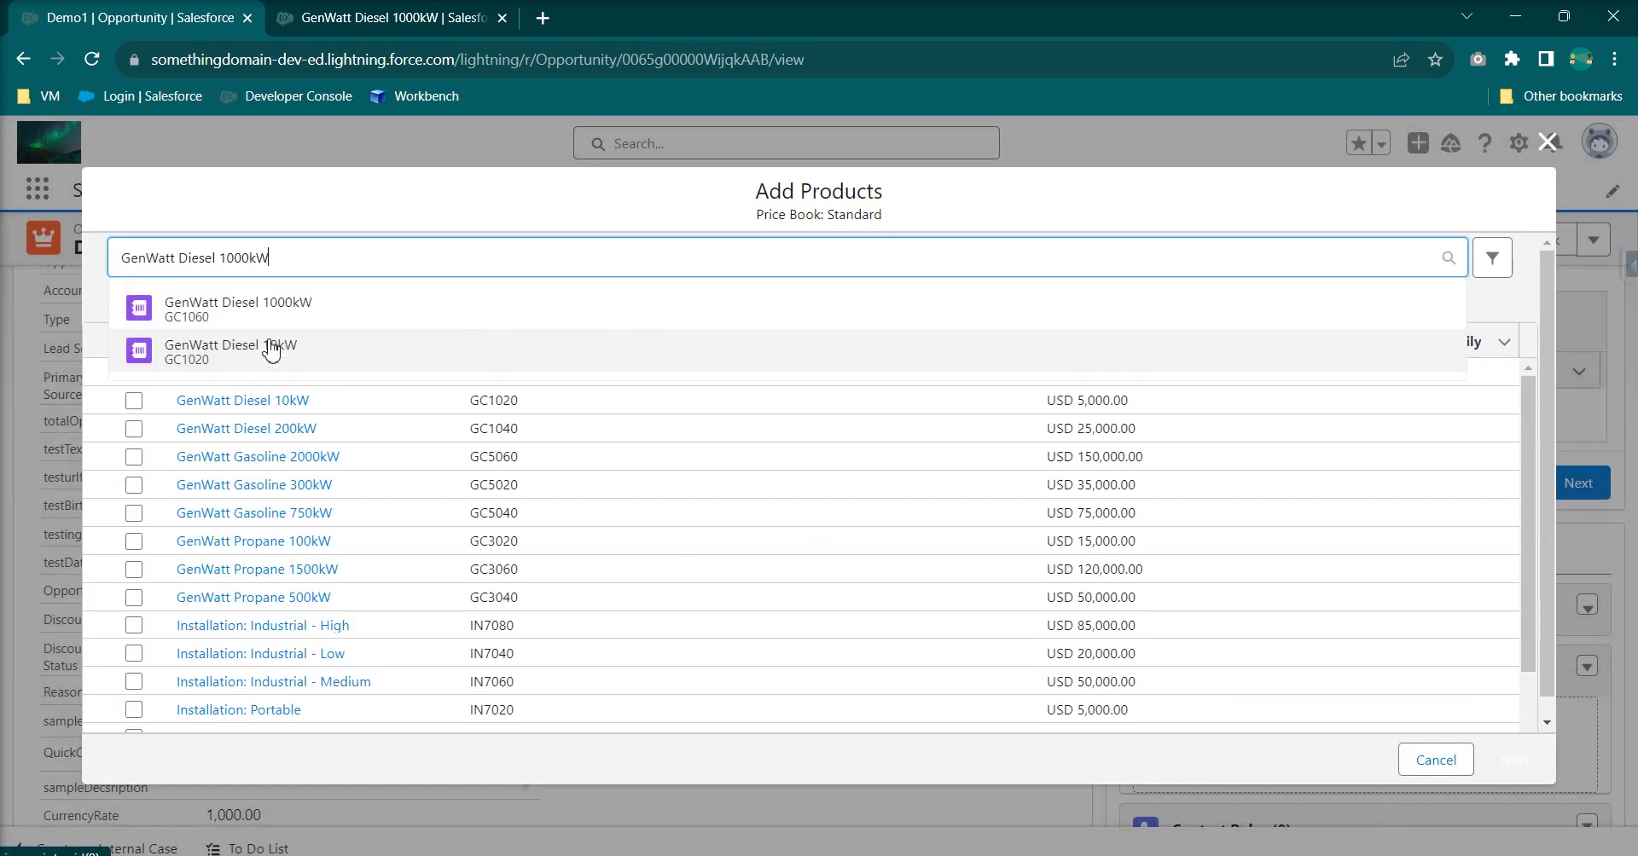
click(270, 345)
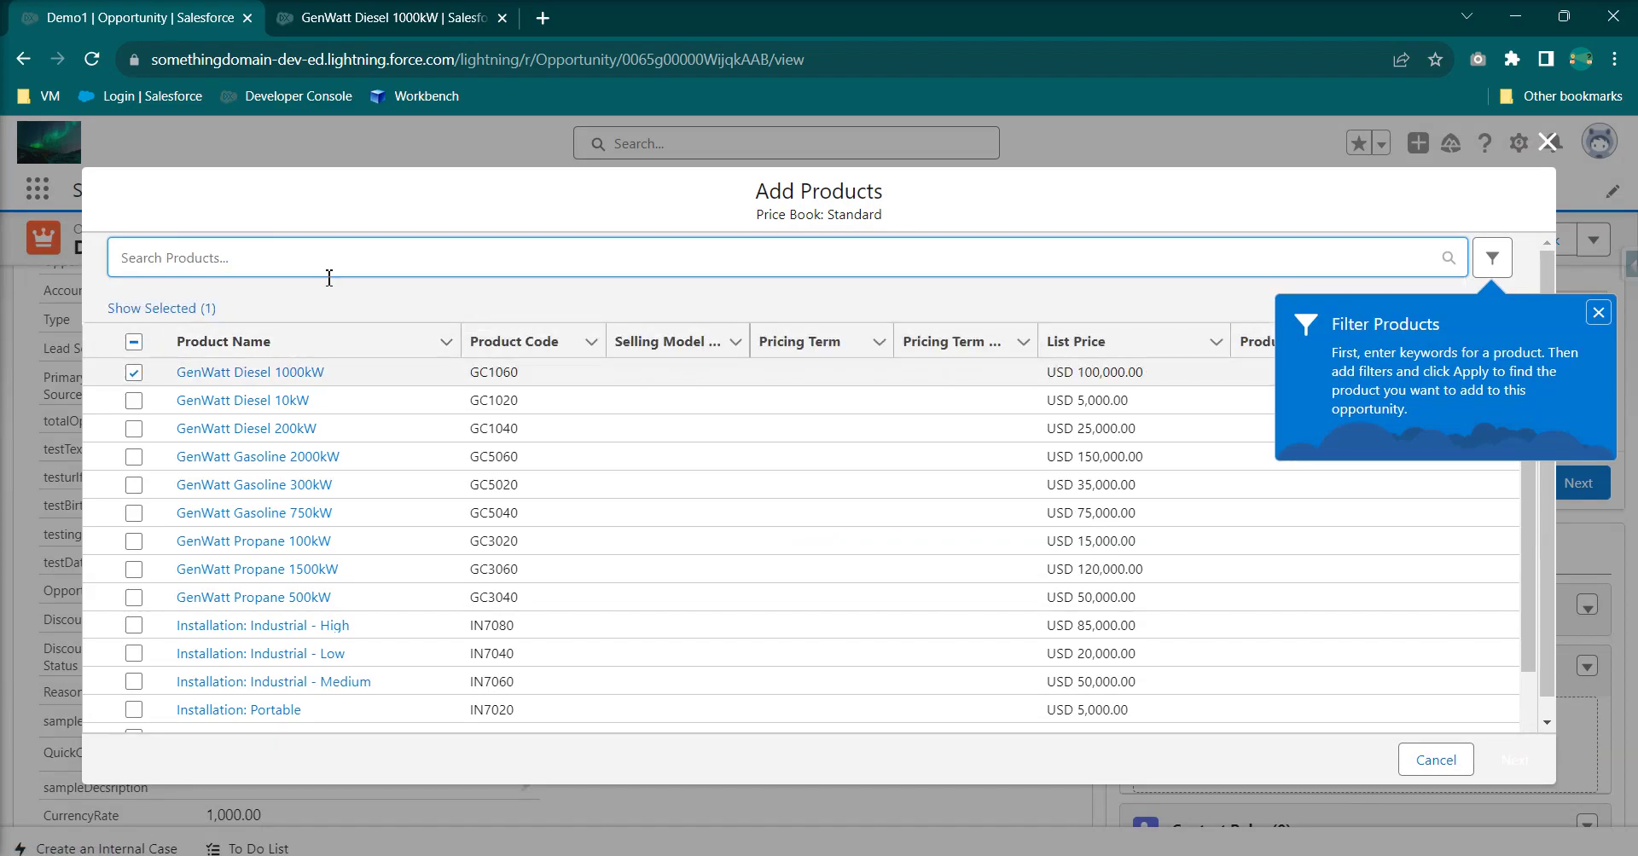
click(1609, 315)
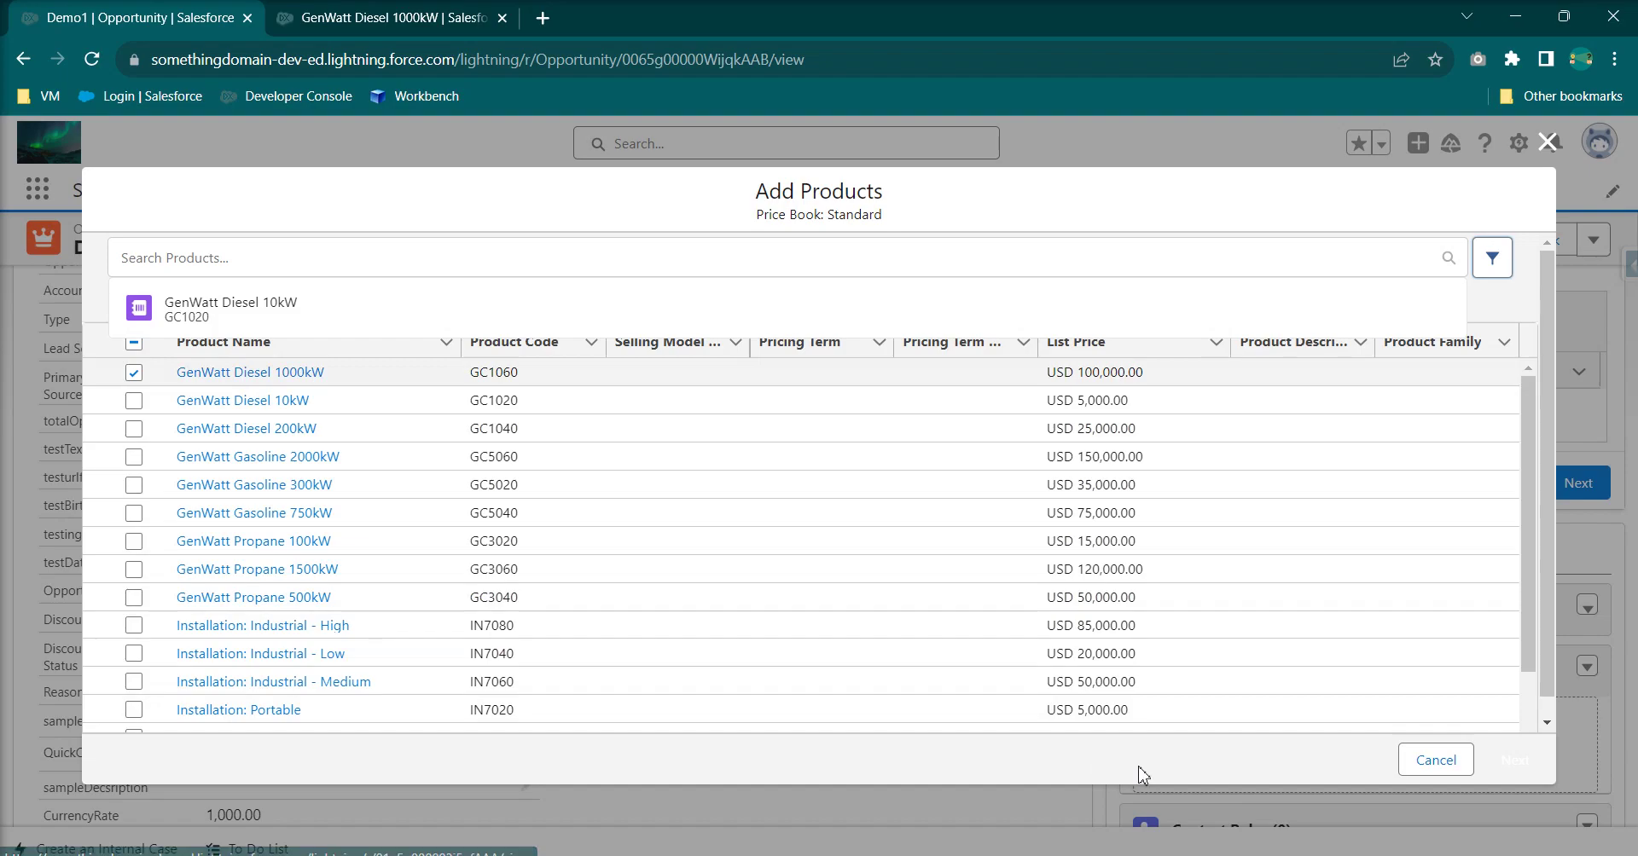
click(202, 320)
click(134, 400)
click(134, 372)
Search the products for GenWatt Diesel 1000kW, select it, and proceed to editing the selected product.
click(315, 258)
key(ctrl+v)
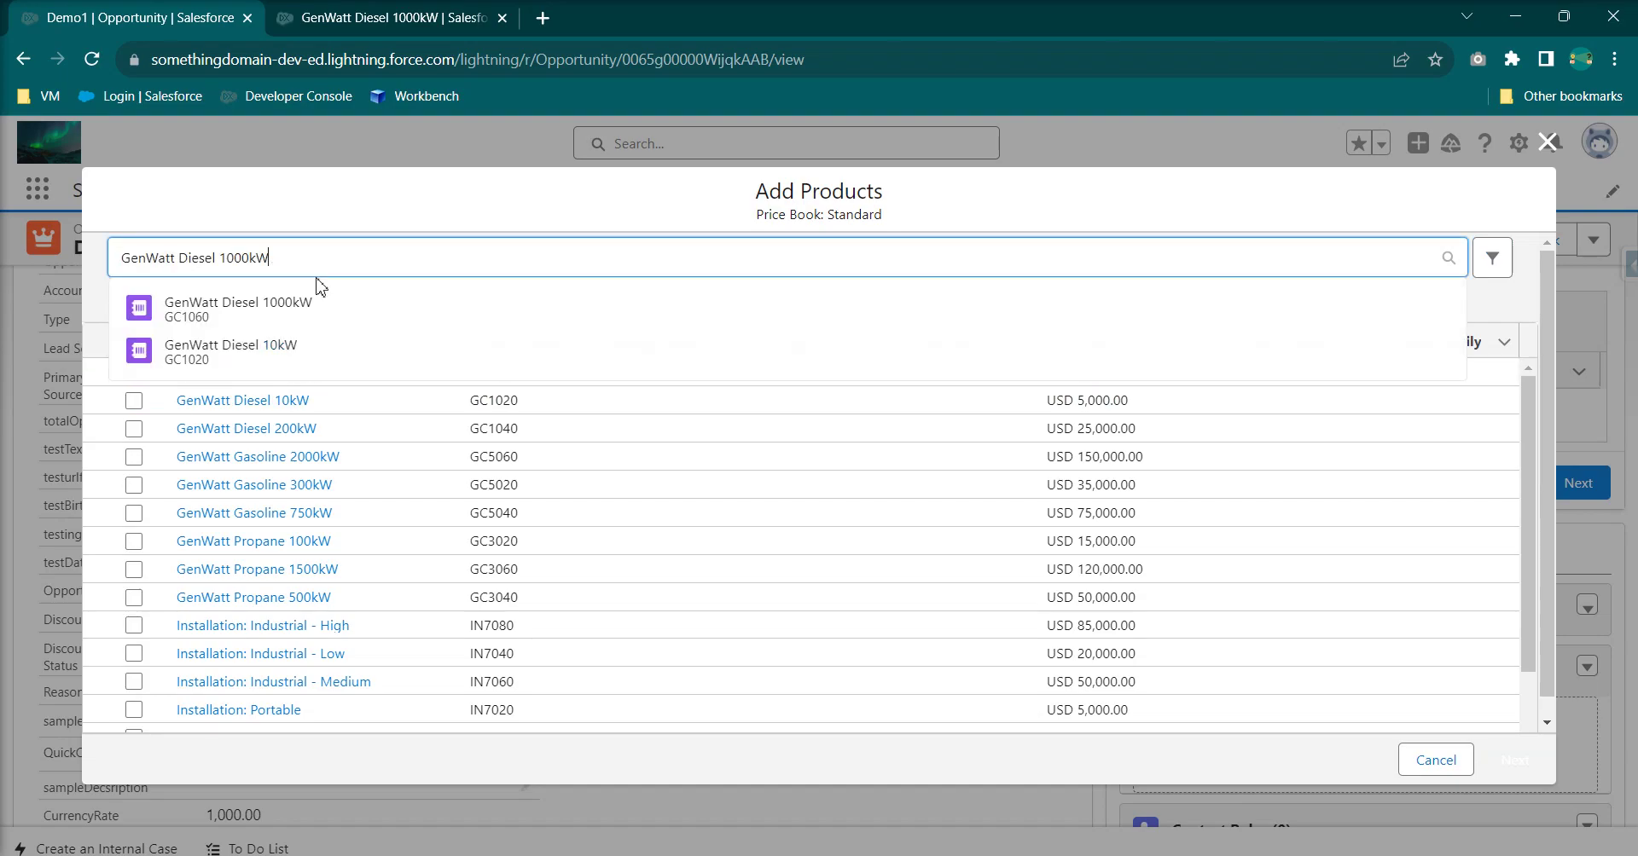
click(314, 350)
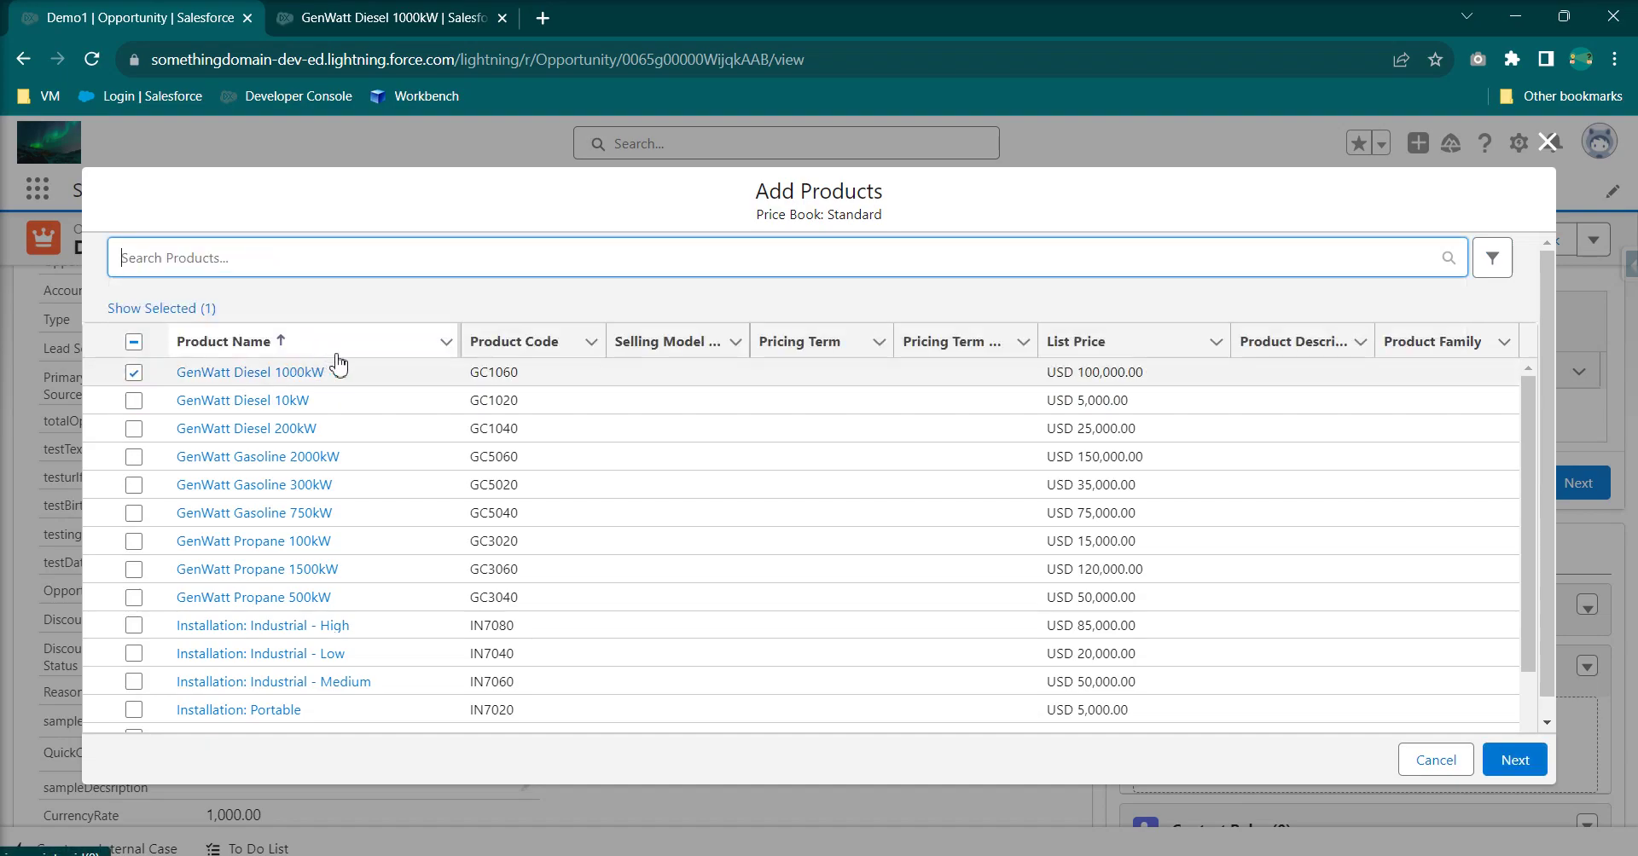
click(1515, 760)
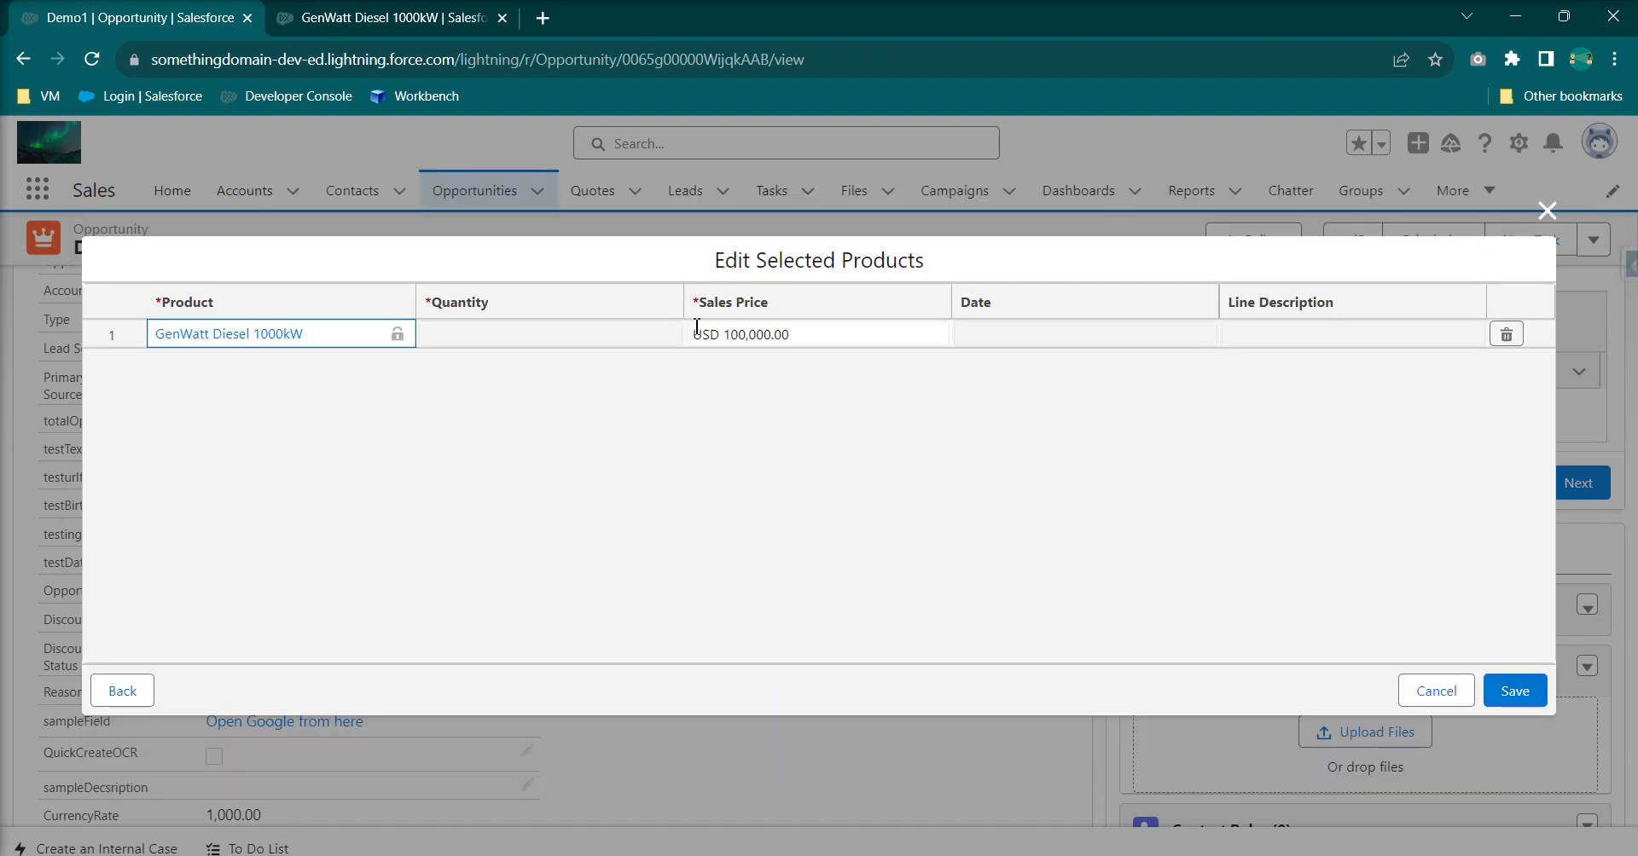
Set the GenWatt Diesel 1000kW line's quantity to 2 and save it to the opportunity.
click(510, 342)
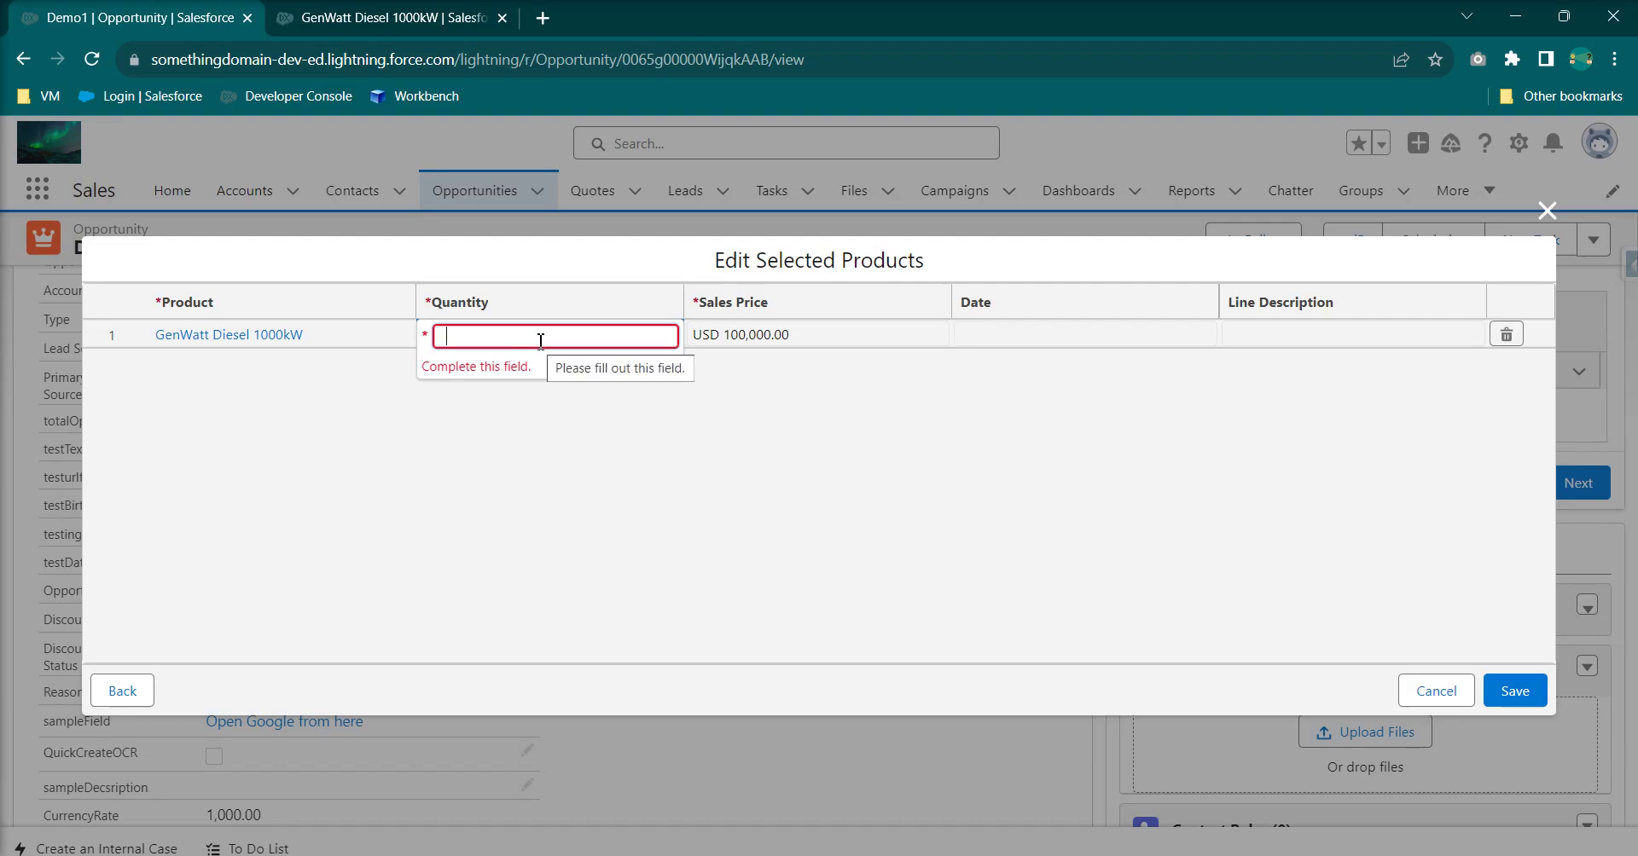
click(852, 505)
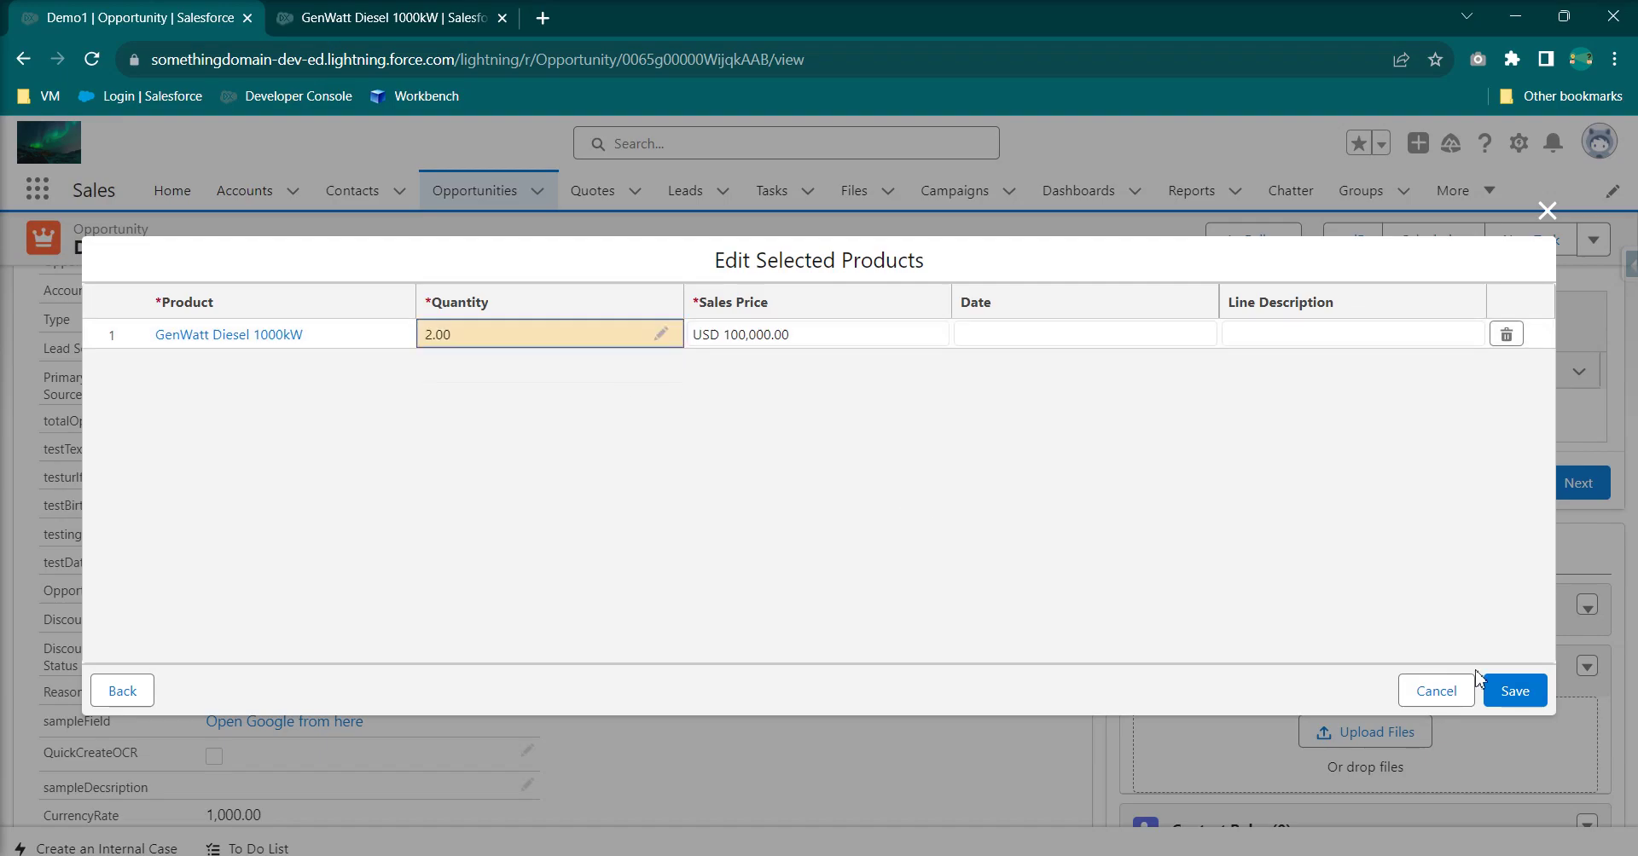
click(1516, 691)
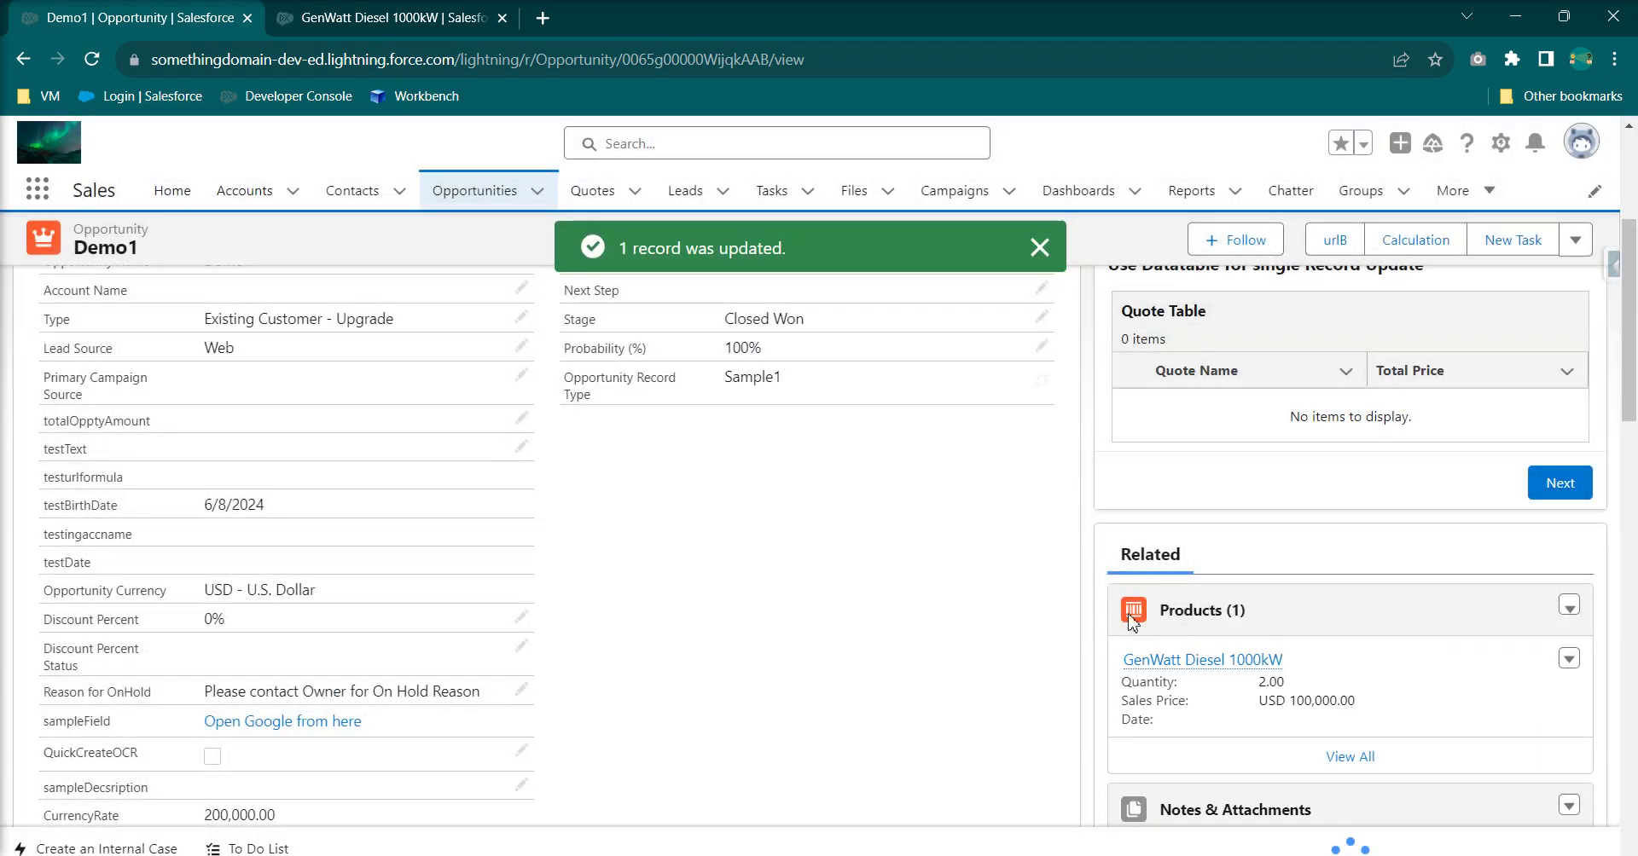
Open the related schedules of the opportunity's GenWatt Diesel 1000kW line and compare them with the product's default installment settings.
click(1211, 665)
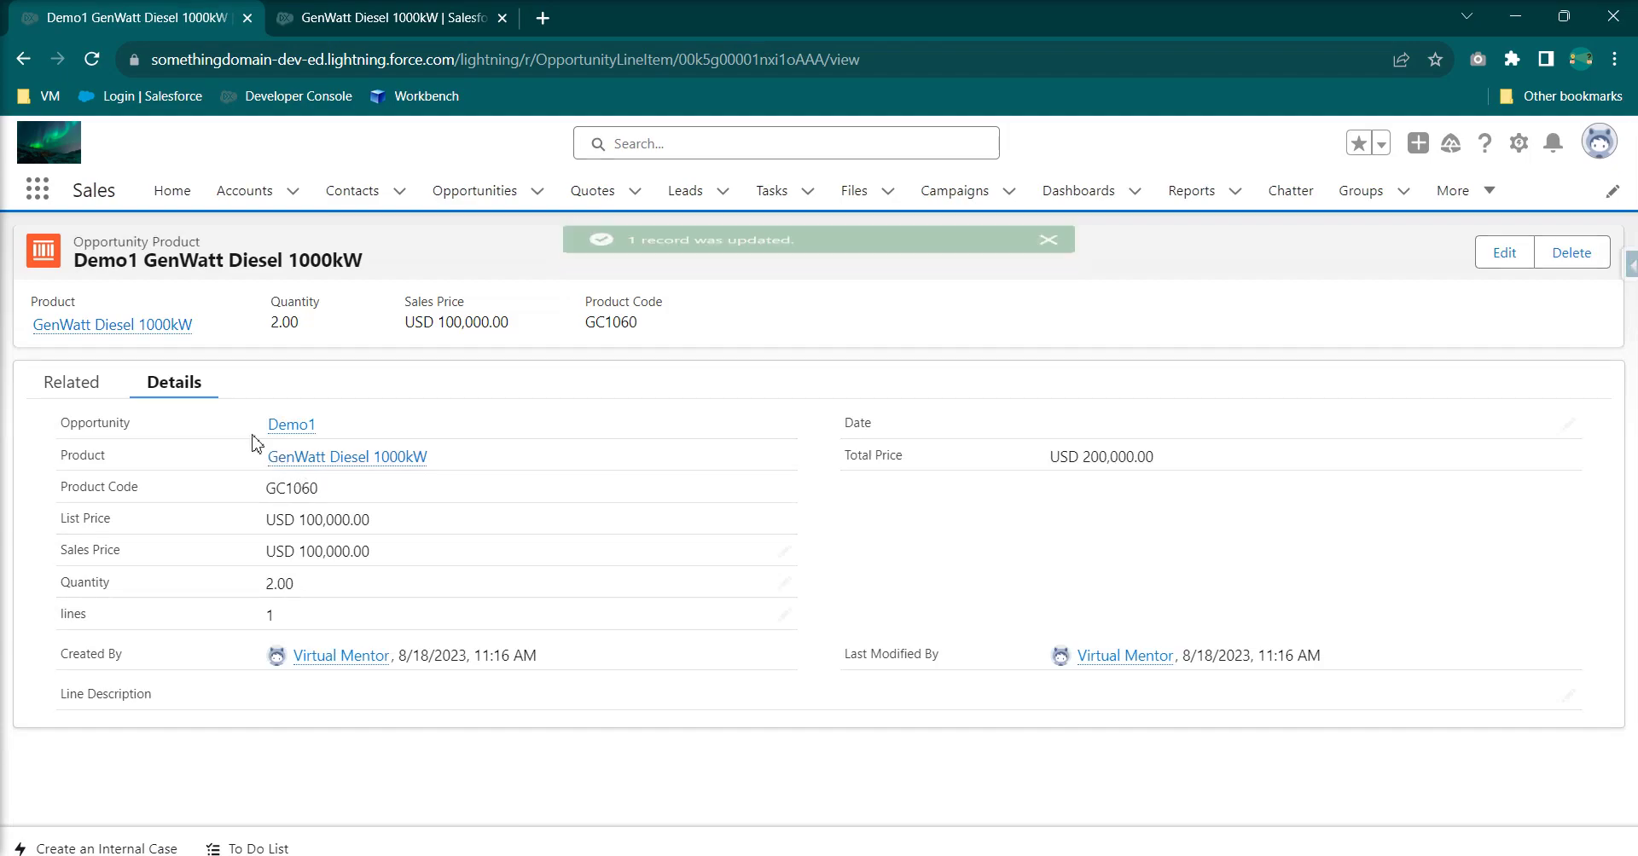
click(41, 395)
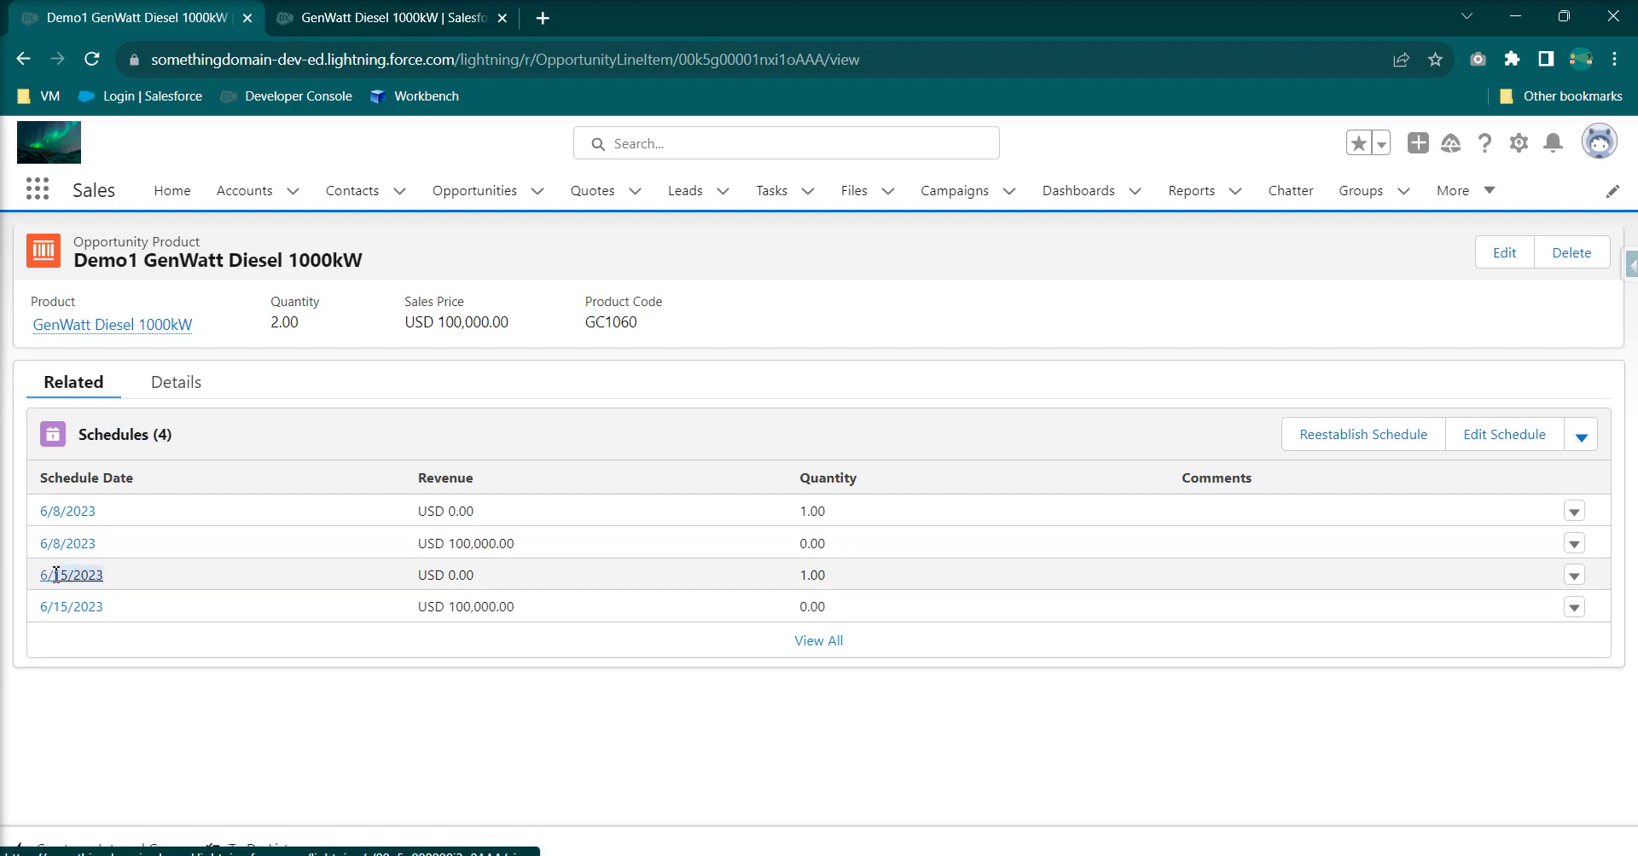
key(ctrl+Tab)
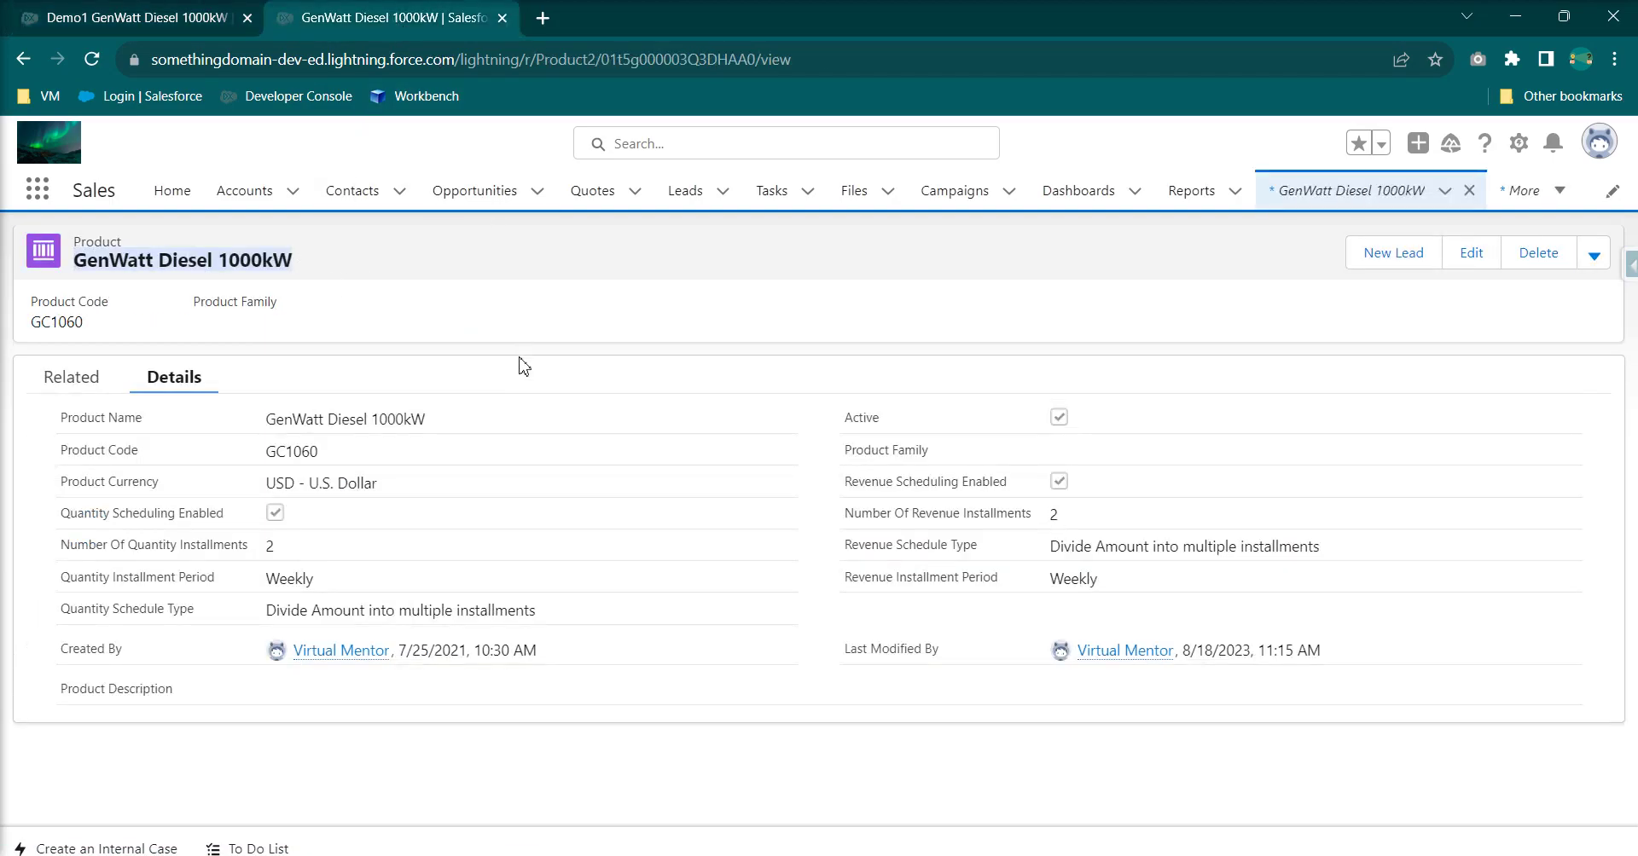
drag(289, 548, 258, 559)
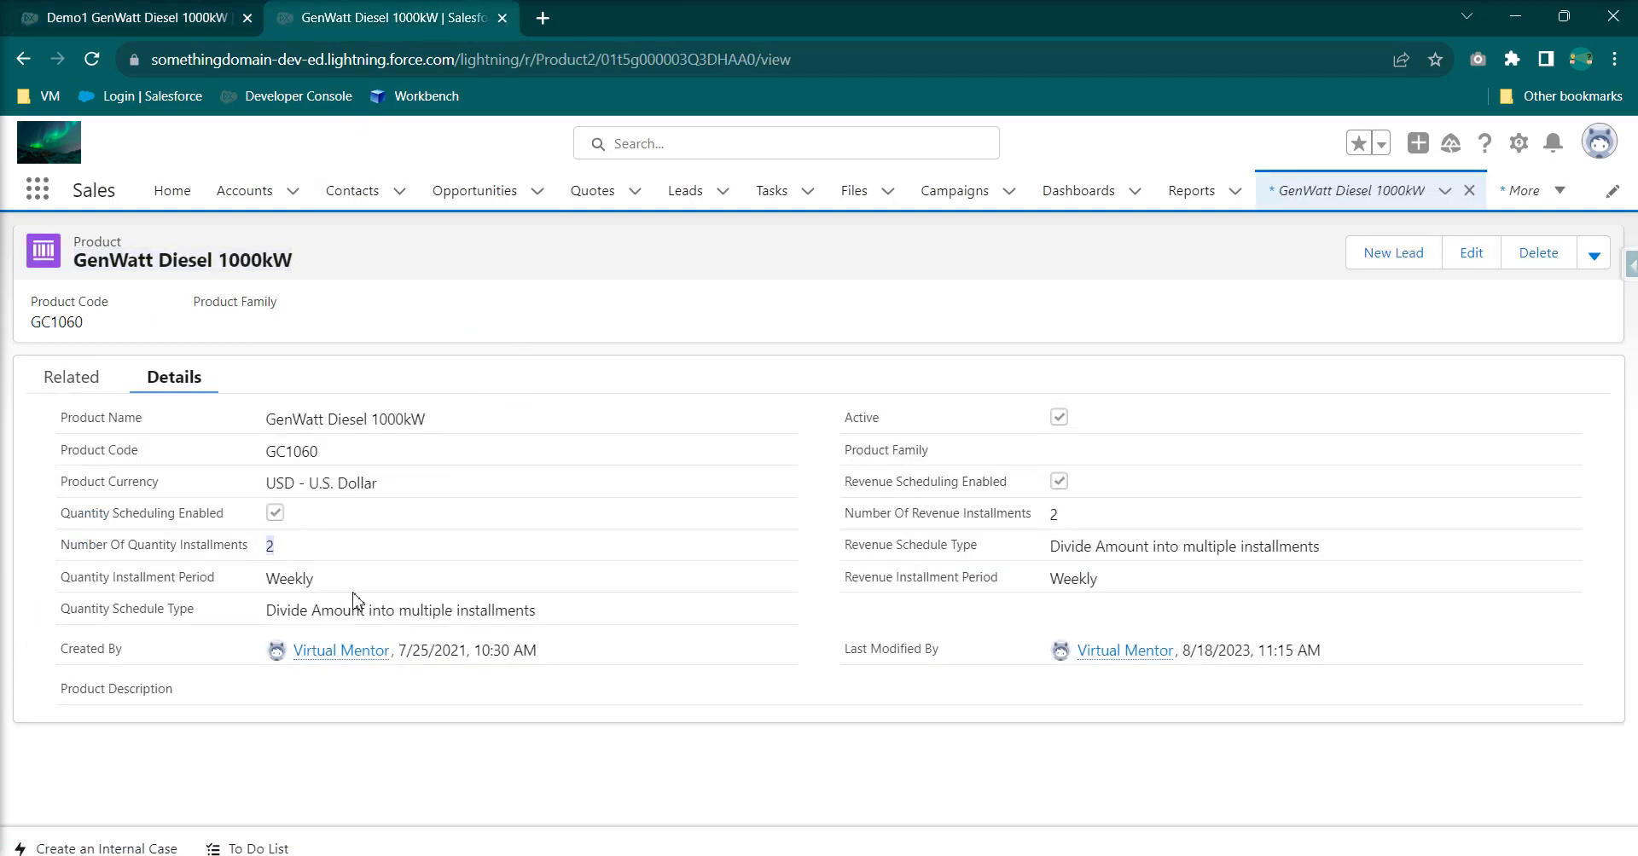
click(162, 18)
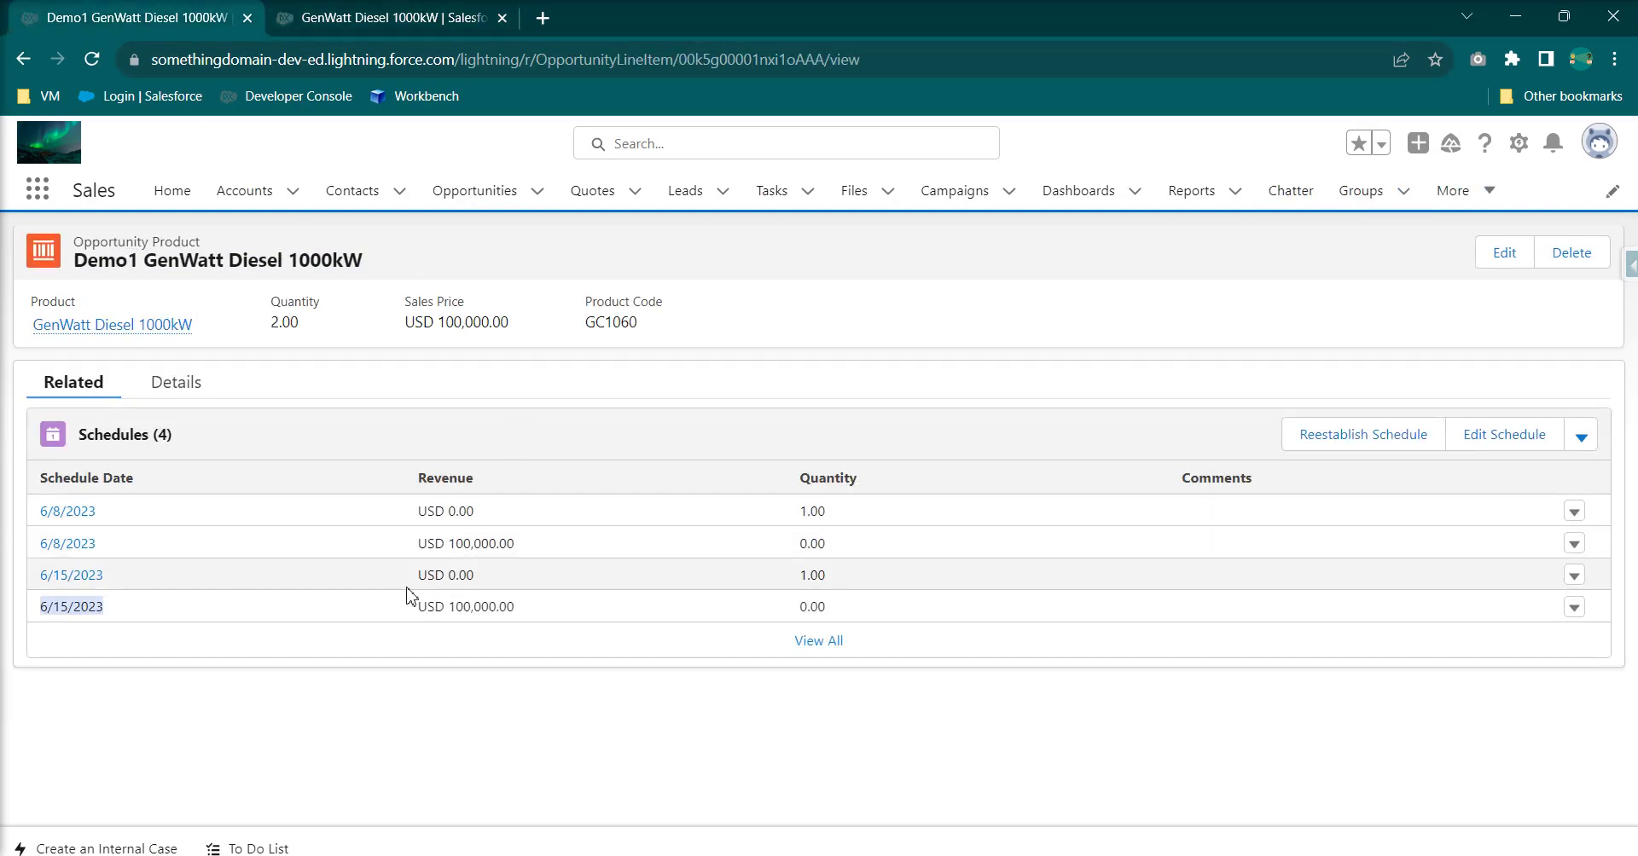